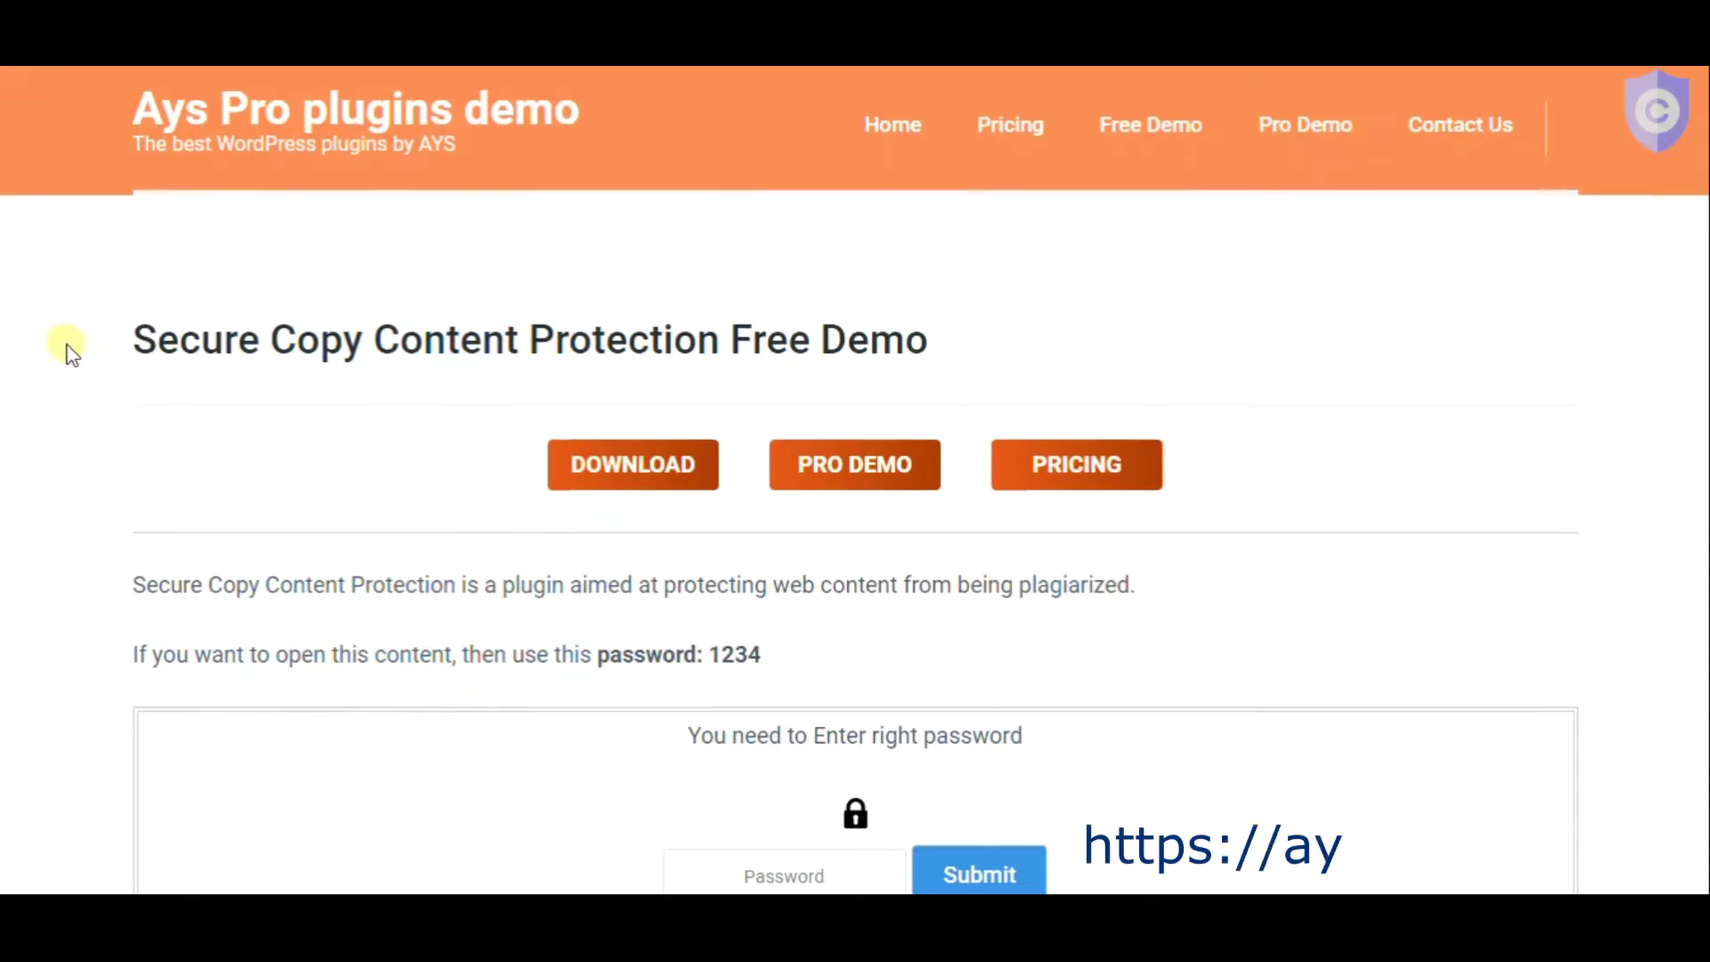
{"action": "scroll", "coordinate": [69, 348], "scroll_direction": "down", "scroll_amount": 1}
{"action": "scroll", "coordinate": [71, 348], "scroll_direction": "down", "scroll_amount": 1}
{"action": "scroll", "coordinate": [70, 348], "scroll_direction": "down", "scroll_amount": 2}
{"action": "scroll", "coordinate": [70, 347], "scroll_direction": "down", "scroll_amount": 1}
{"action": "scroll", "coordinate": [69, 349], "scroll_direction": "down", "scroll_amount": 2}
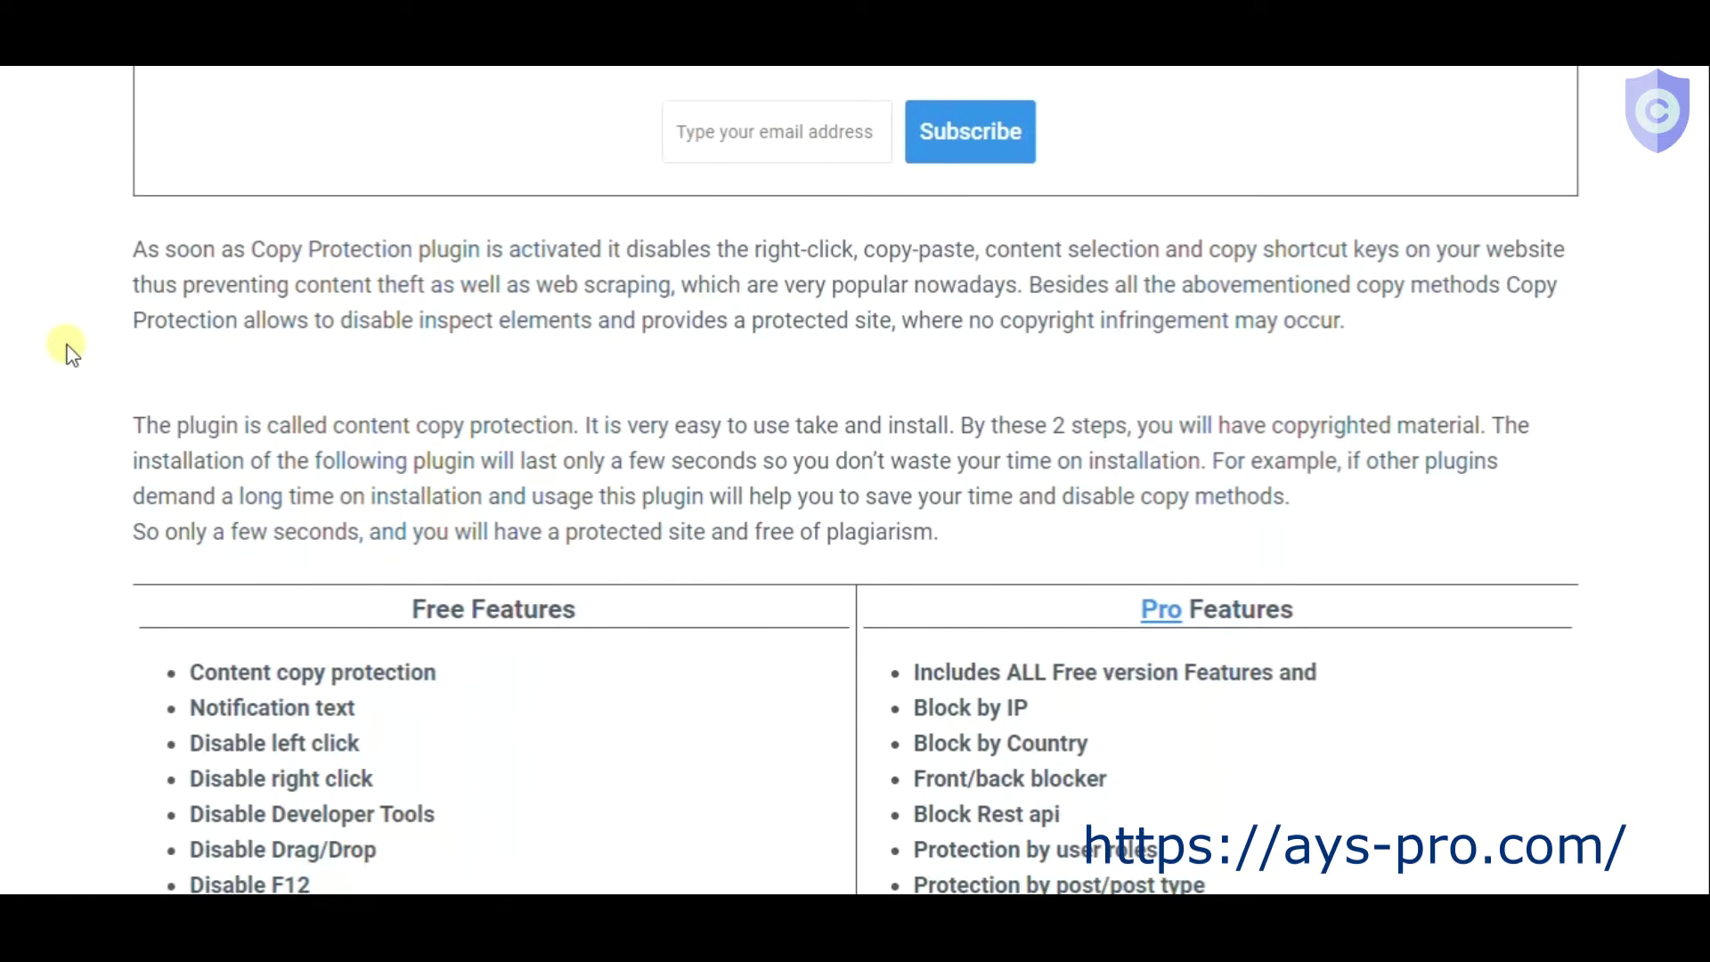
Check that right-clicking and copying the first paragraph are blocked.
{"action": "right_click", "coordinate": [138, 242]}
{"action": "left_click_drag", "start_coordinate": [138, 242], "coordinate": [1313, 347]}
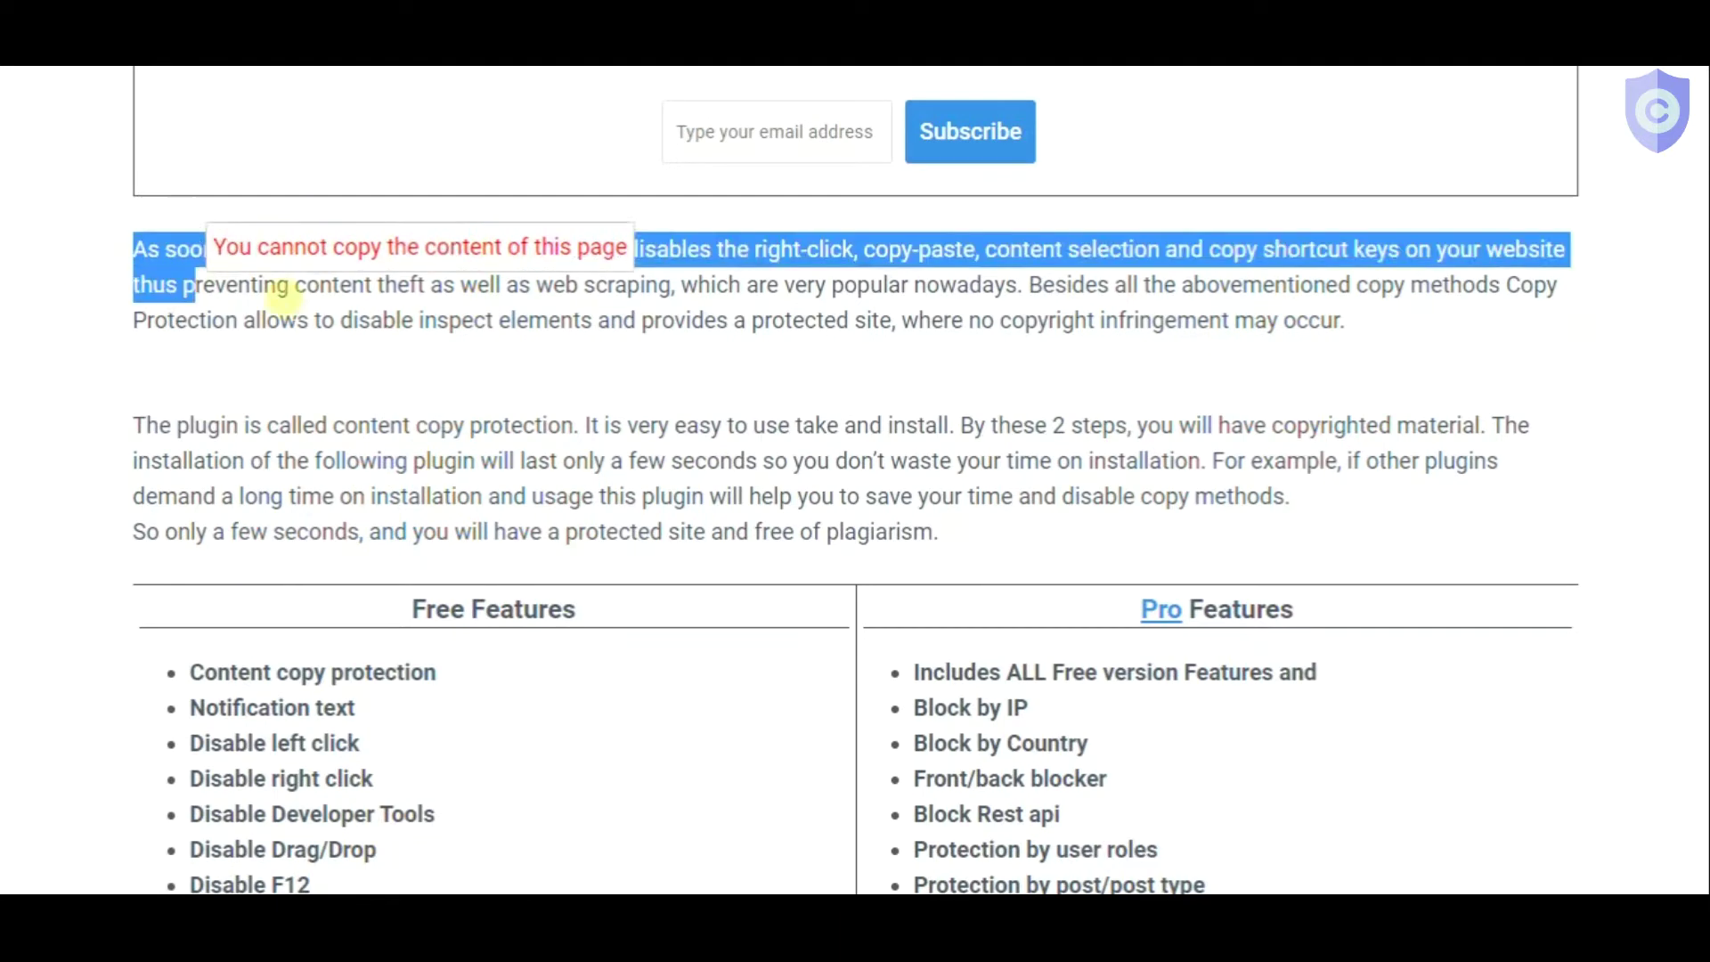
{"action": "key", "text": "ctrl+c"}
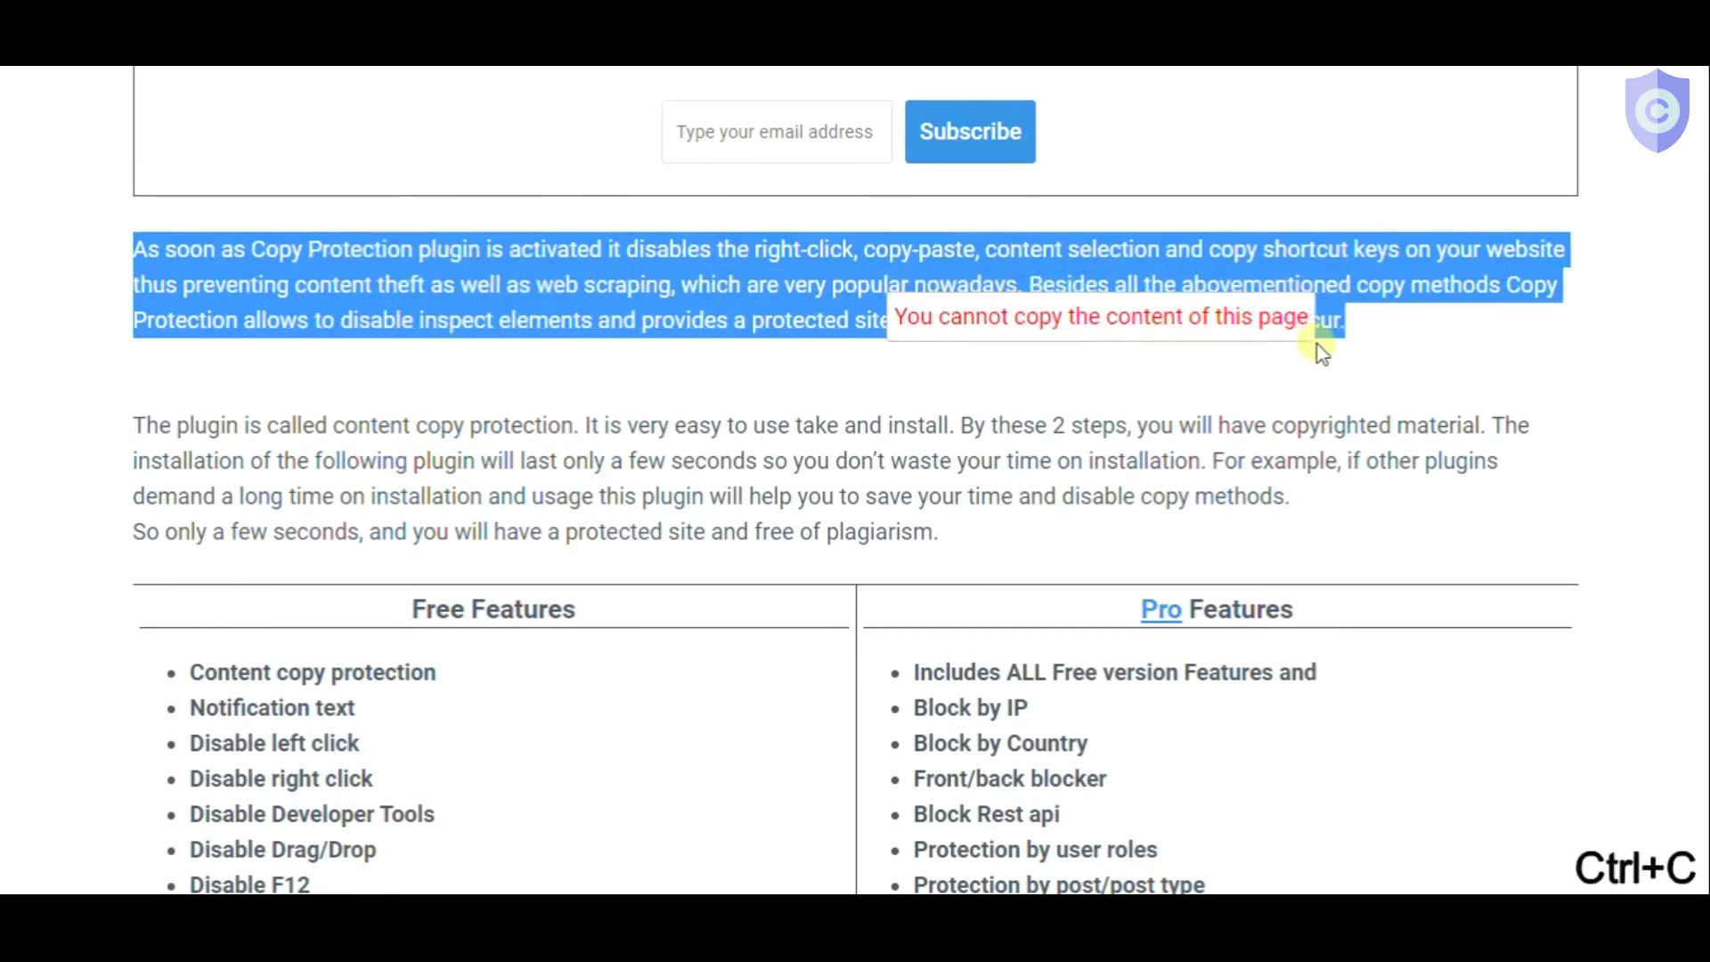
{"action": "left_click", "coordinate": [153, 370]}
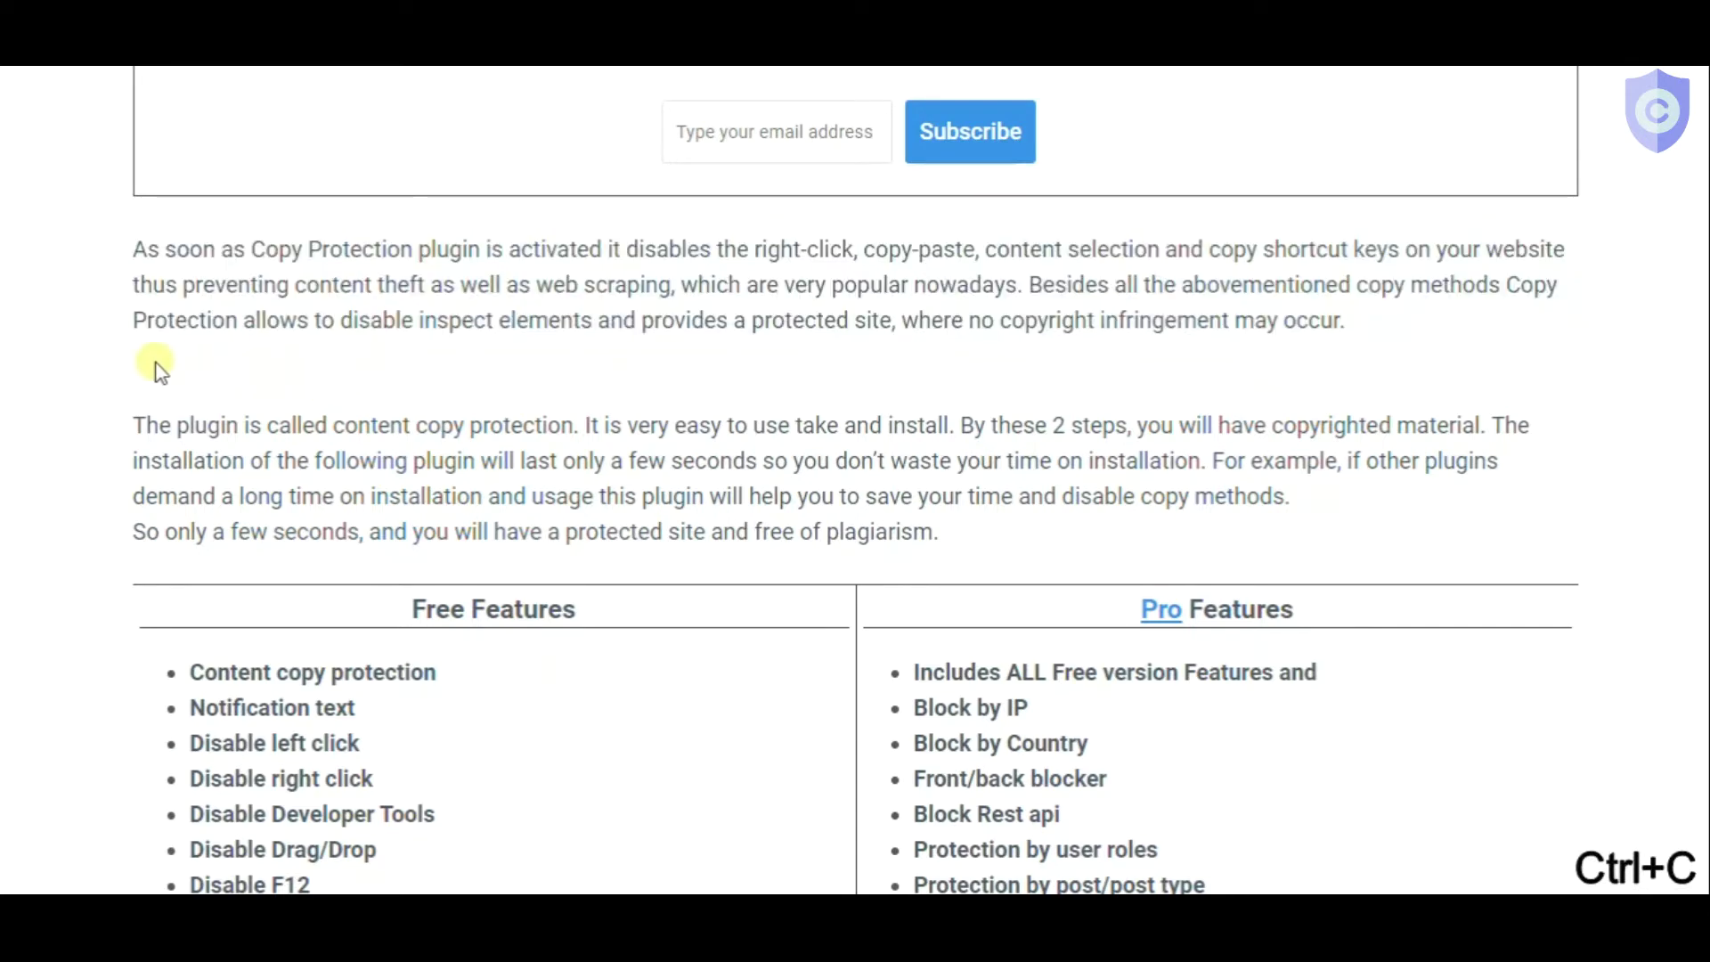
{"action": "scroll", "coordinate": [154, 370], "scroll_direction": "up", "scroll_amount": 2}
{"action": "scroll", "coordinate": [154, 371], "scroll_direction": "up", "scroll_amount": 3}
{"action": "left_click", "coordinate": [716, 504]}
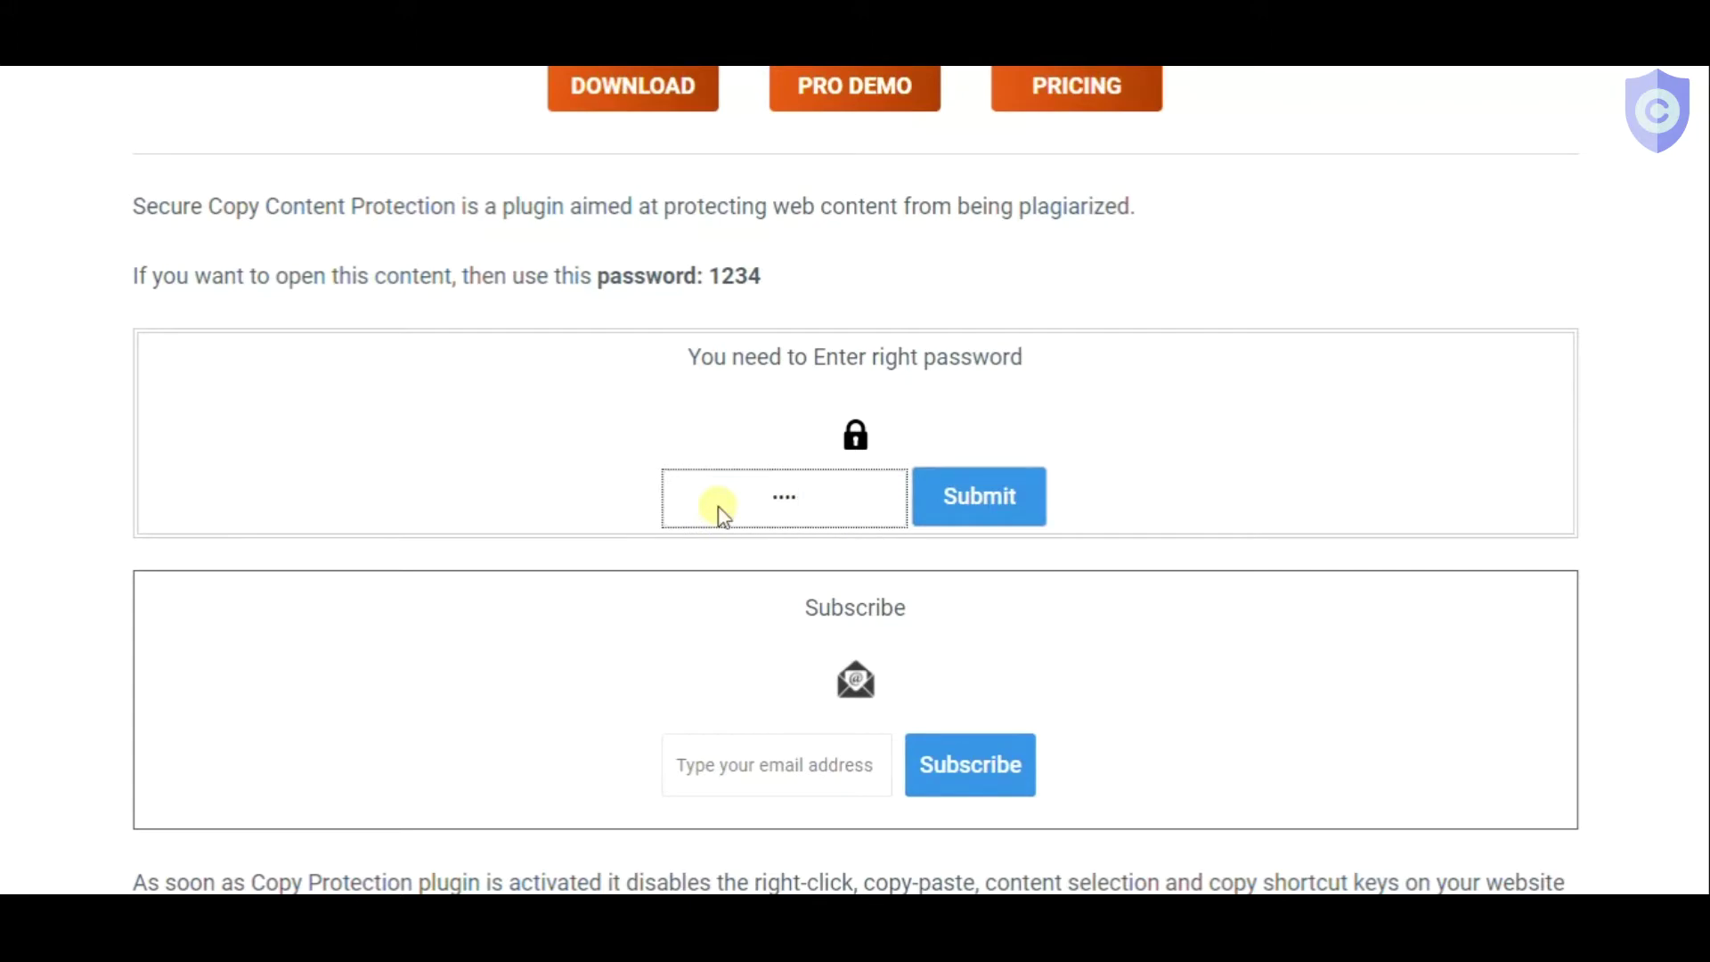
{"action": "key", "text": "Return"}
{"action": "scroll", "coordinate": [717, 515], "scroll_direction": "down", "scroll_amount": 1}
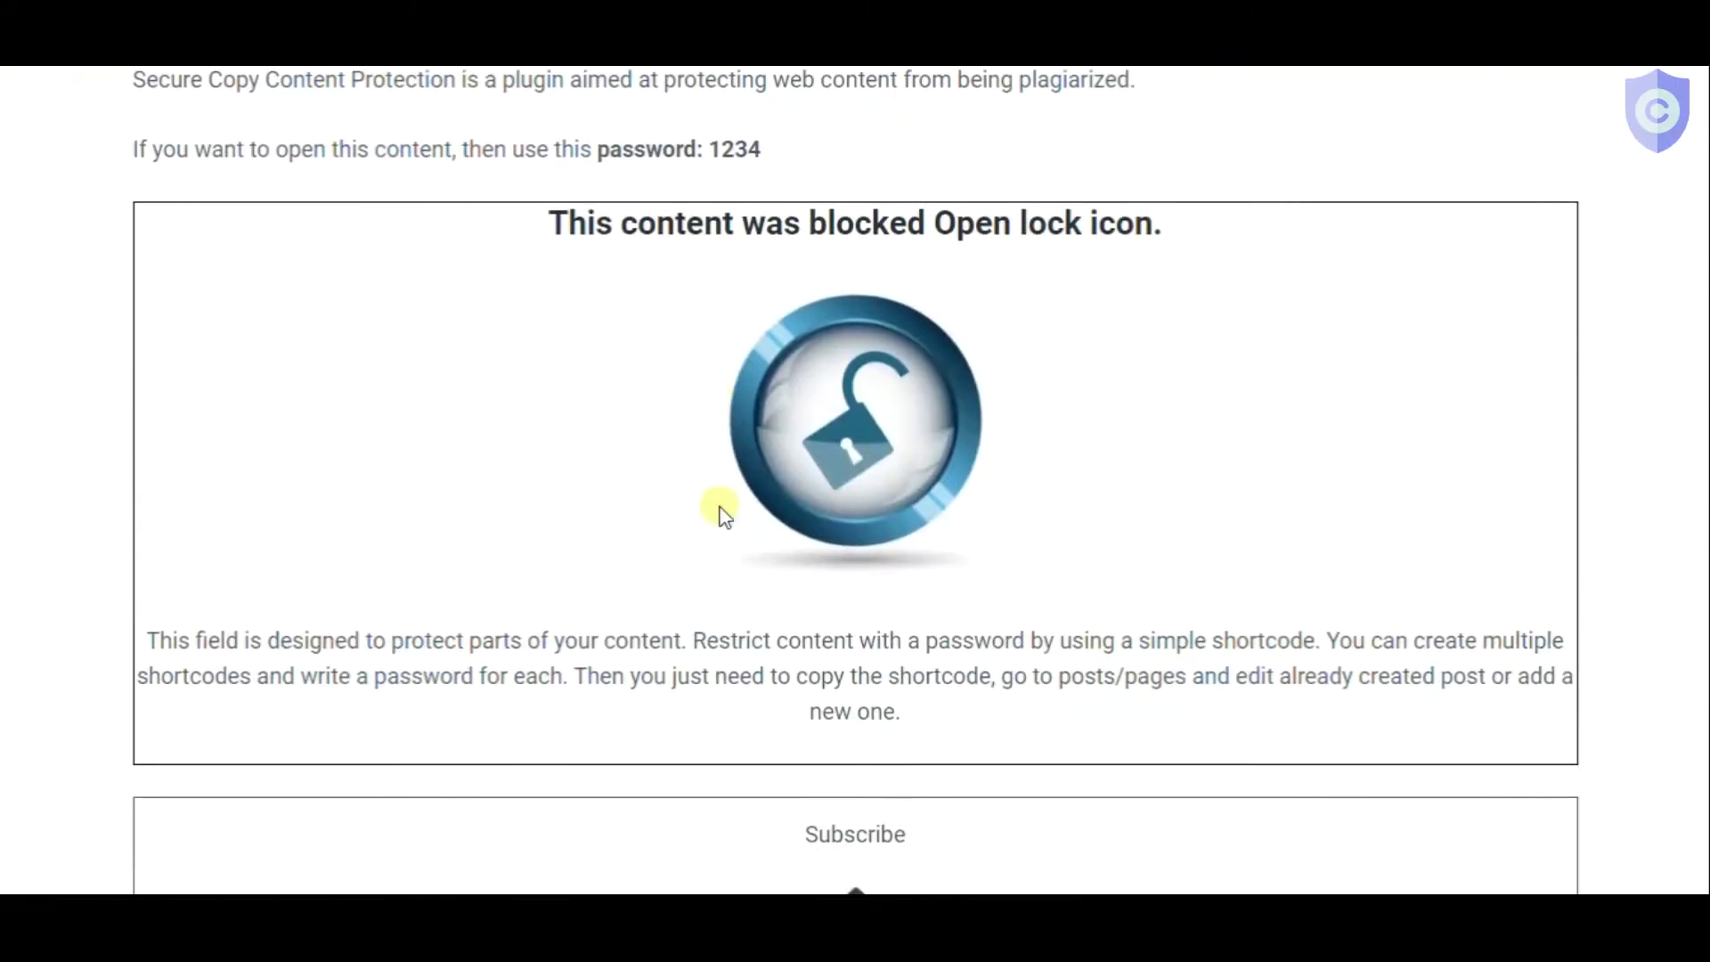
{"action": "right_click", "coordinate": [895, 479]}
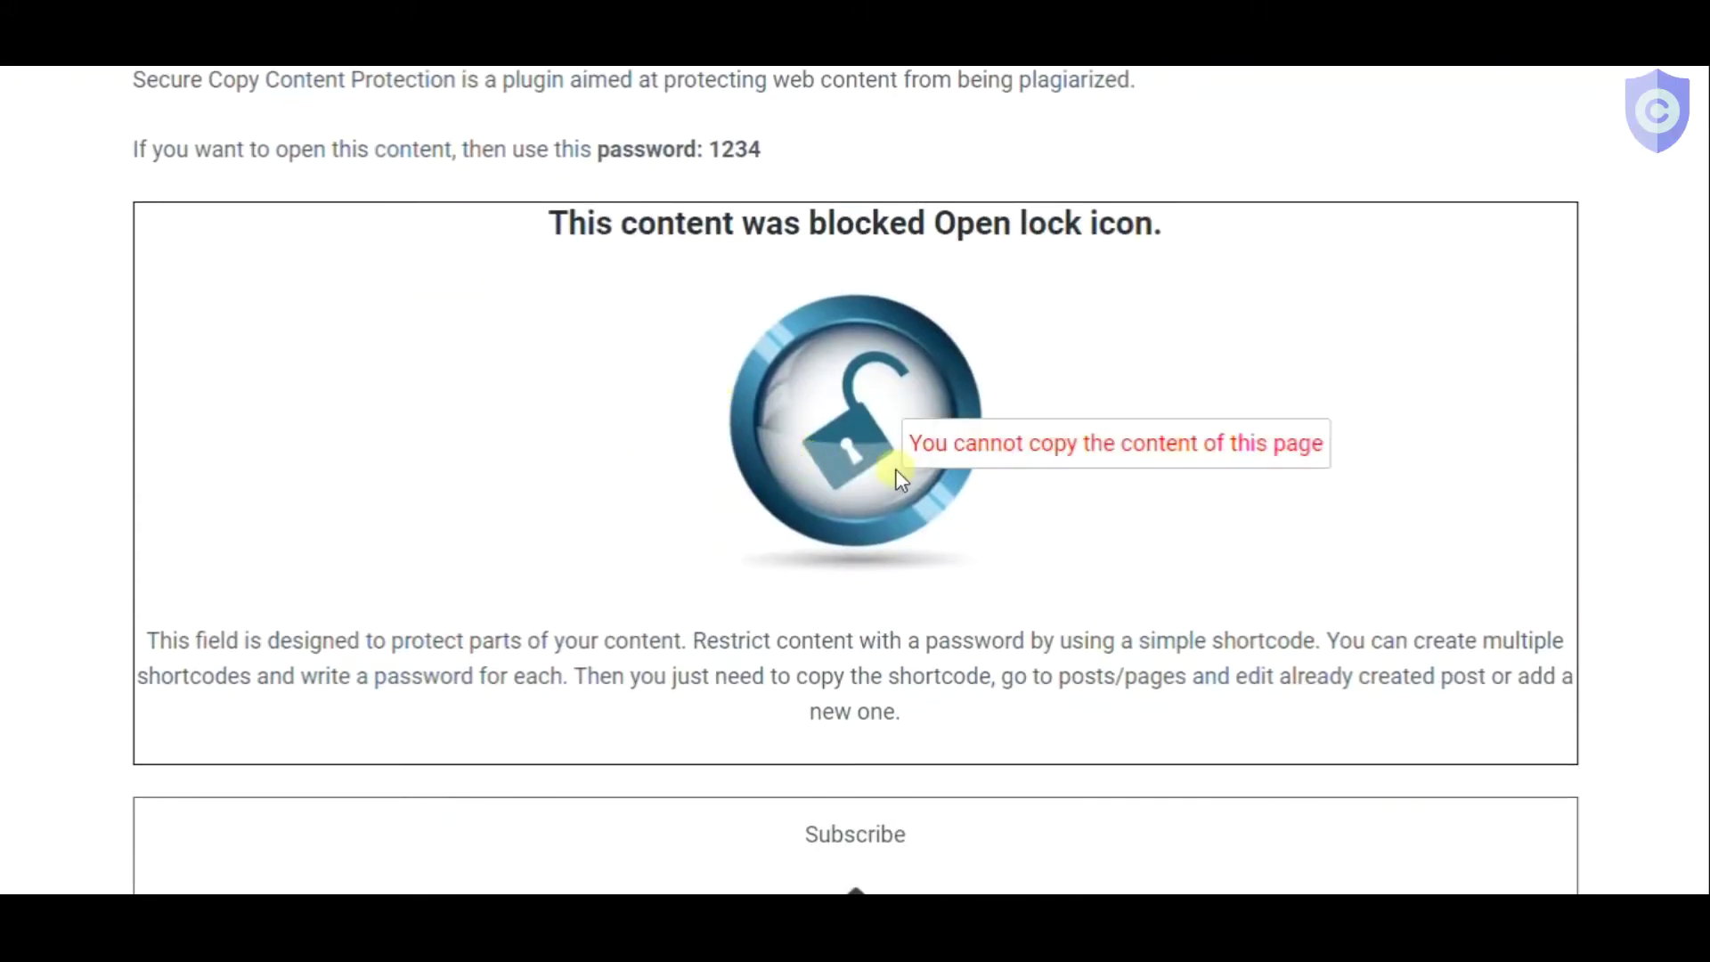
{"action": "scroll", "coordinate": [615, 415], "scroll_direction": "down", "scroll_amount": 3}
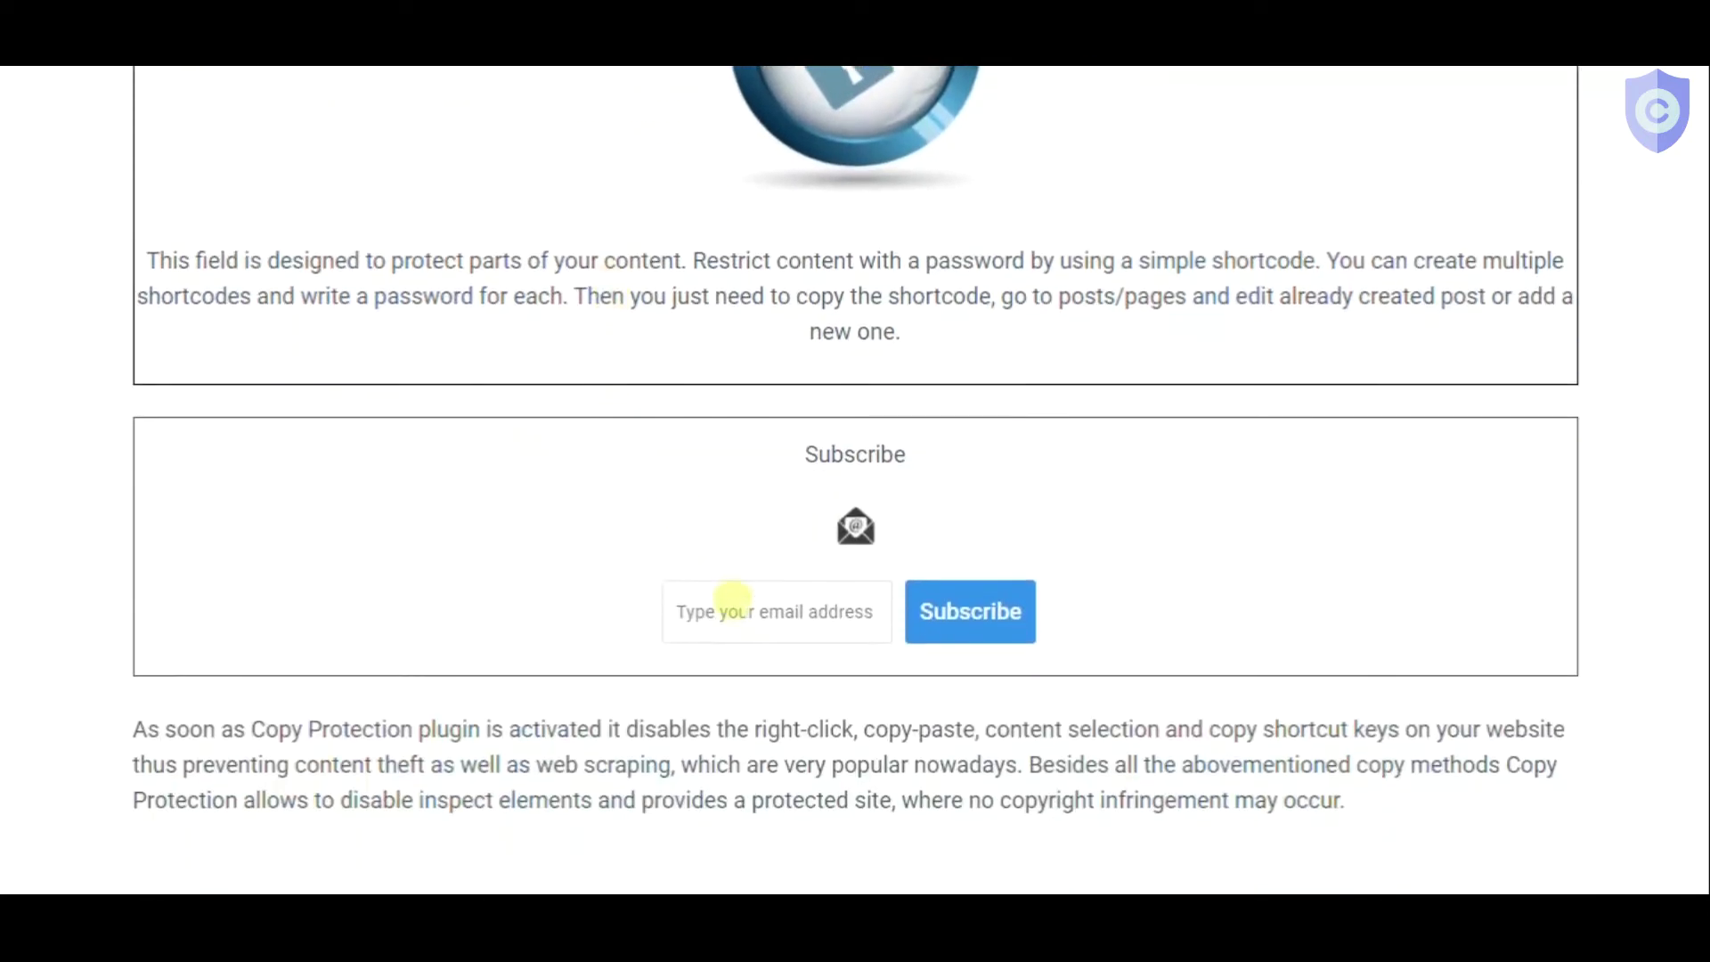
Subscribe with a saved email and test right-click on the subscriber-only image.
{"action": "left_click", "coordinate": [732, 600]}
{"action": "left_click", "coordinate": [733, 668]}
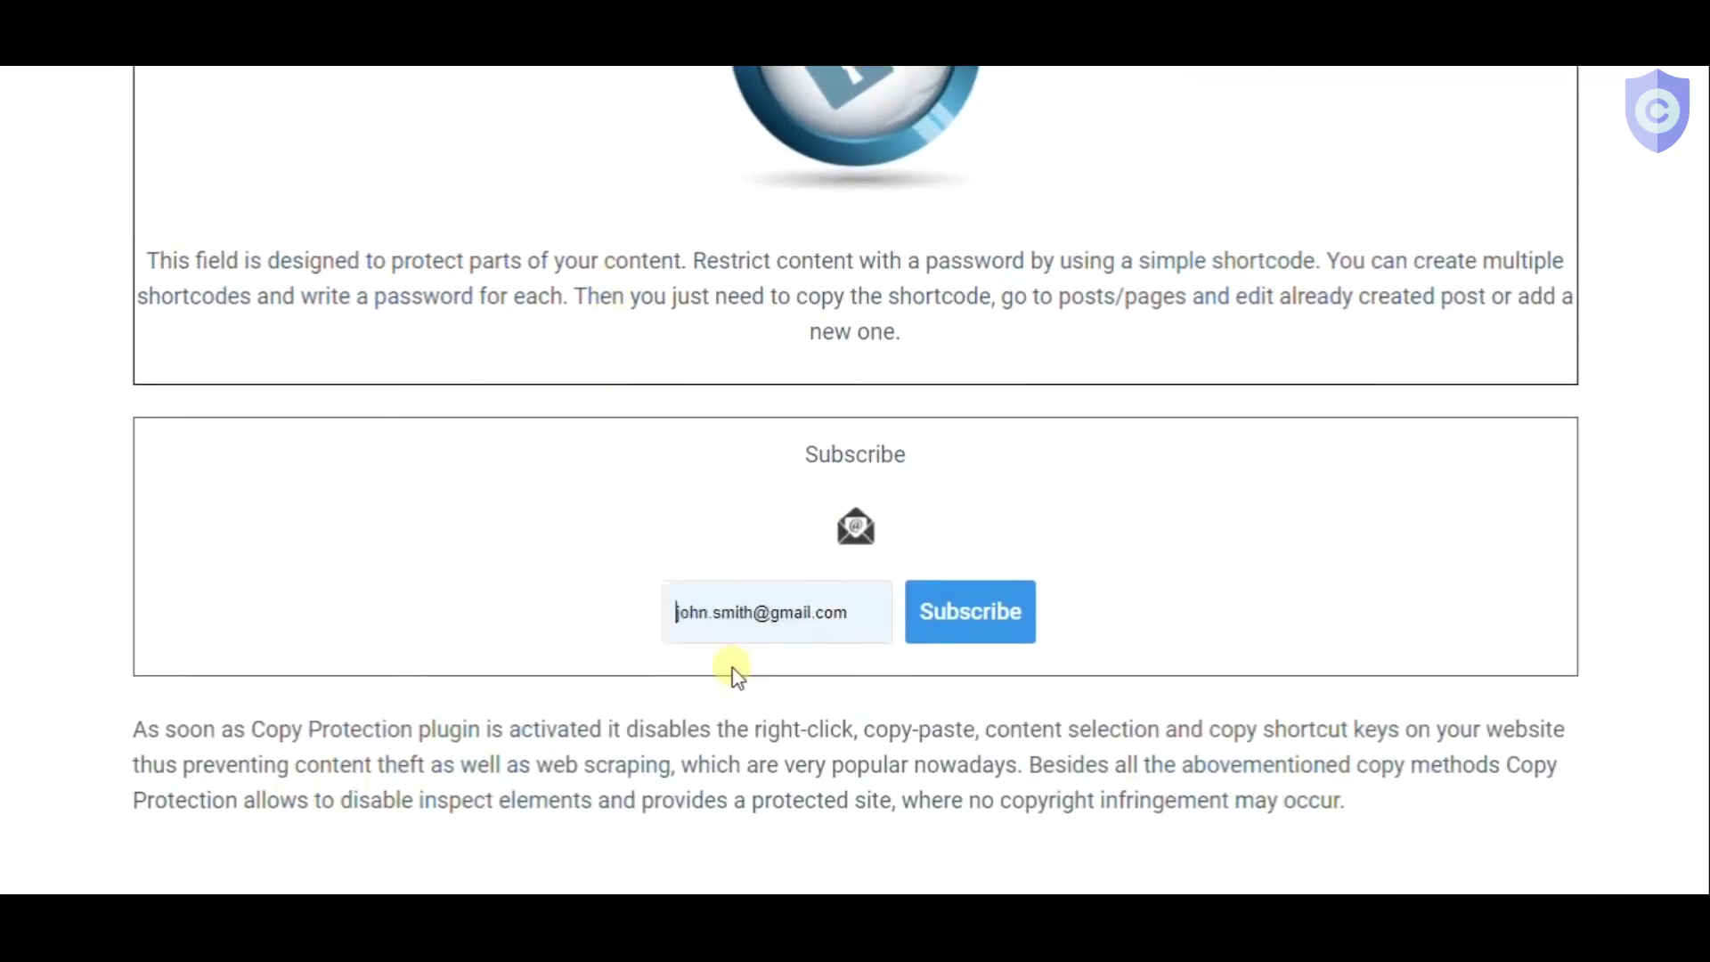
{"action": "left_click", "coordinate": [941, 638]}
{"action": "scroll", "coordinate": [936, 637], "scroll_direction": "down", "scroll_amount": 4}
{"action": "scroll", "coordinate": [936, 638], "scroll_direction": "down", "scroll_amount": 4}
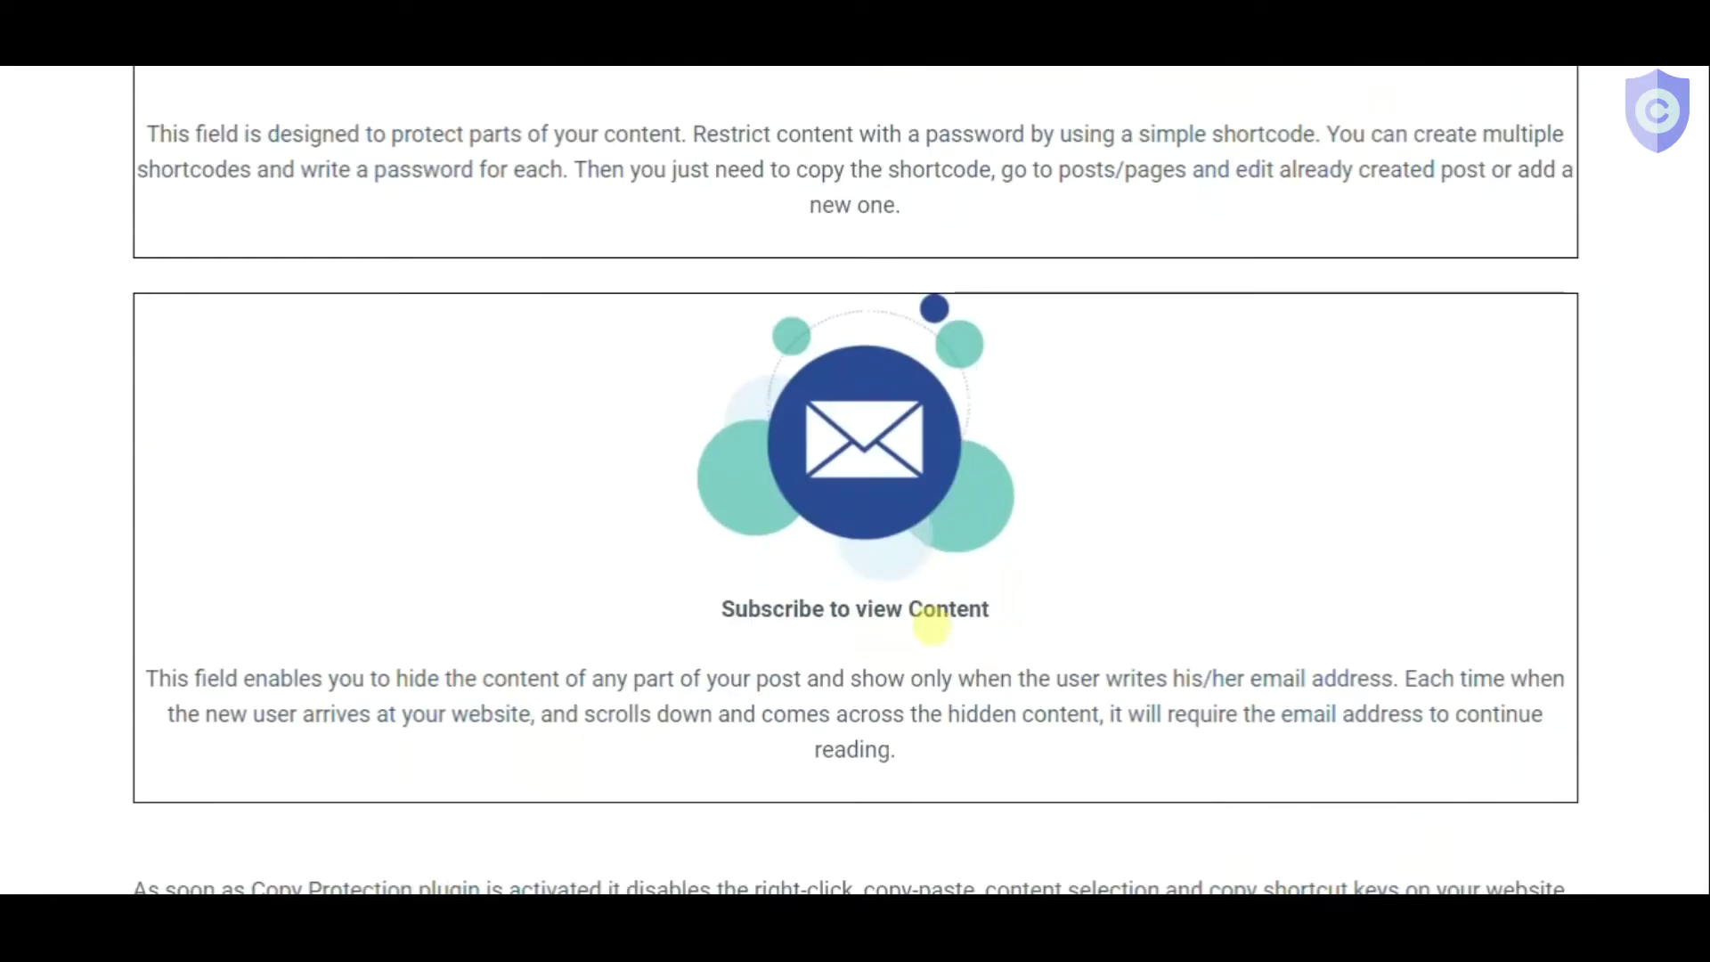
{"action": "right_click", "coordinate": [895, 489]}
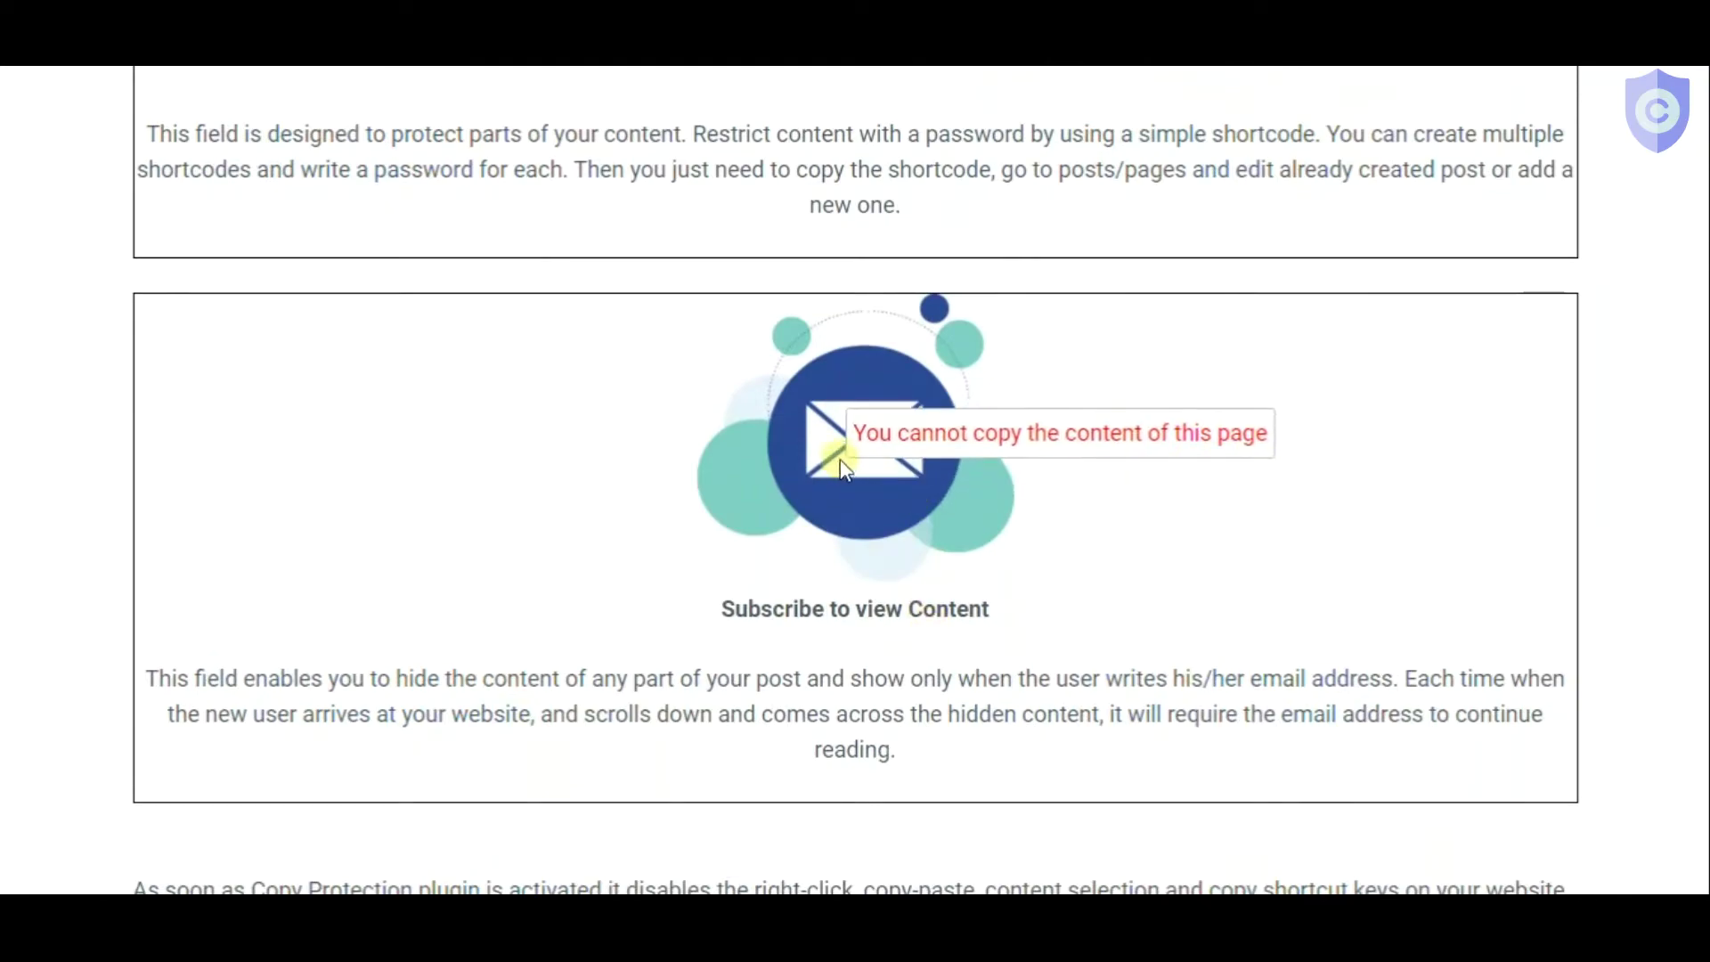
{"action": "scroll", "coordinate": [599, 441], "scroll_direction": "down", "scroll_amount": 2}
{"action": "scroll", "coordinate": [599, 433], "scroll_direction": "down", "scroll_amount": 1}
{"action": "scroll", "coordinate": [600, 433], "scroll_direction": "down", "scroll_amount": 3}
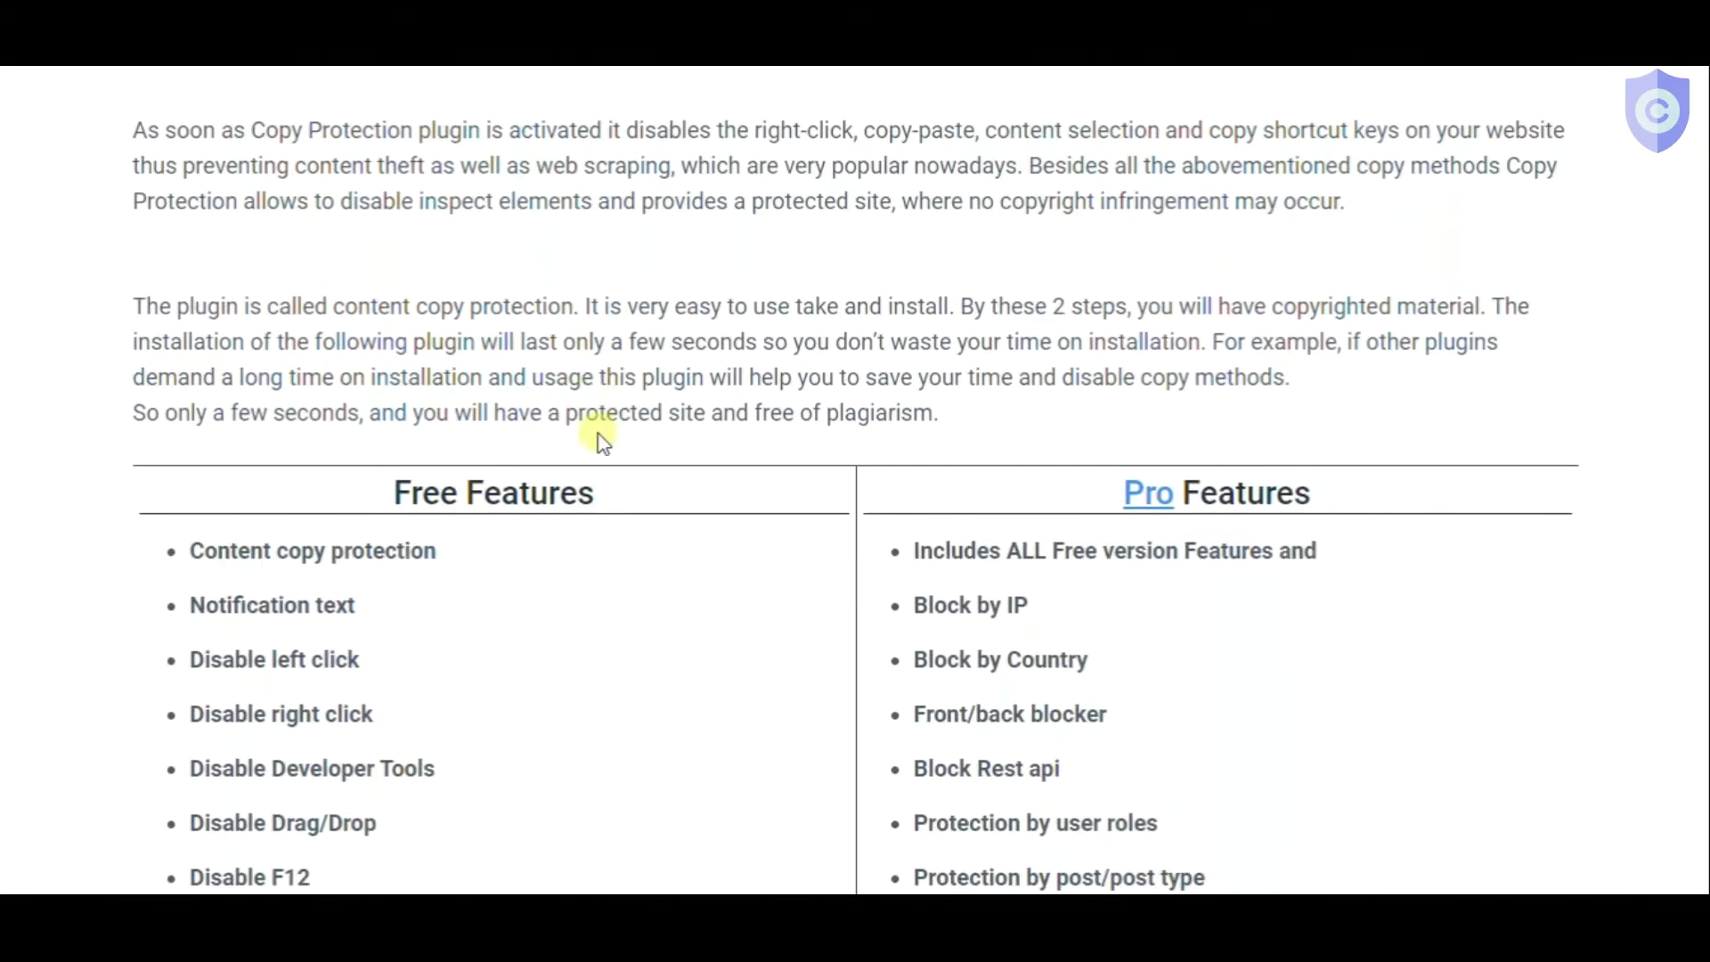
{"action": "scroll", "coordinate": [627, 414], "scroll_direction": "down", "scroll_amount": 2}
{"action": "scroll", "coordinate": [636, 420], "scroll_direction": "down", "scroll_amount": 1}
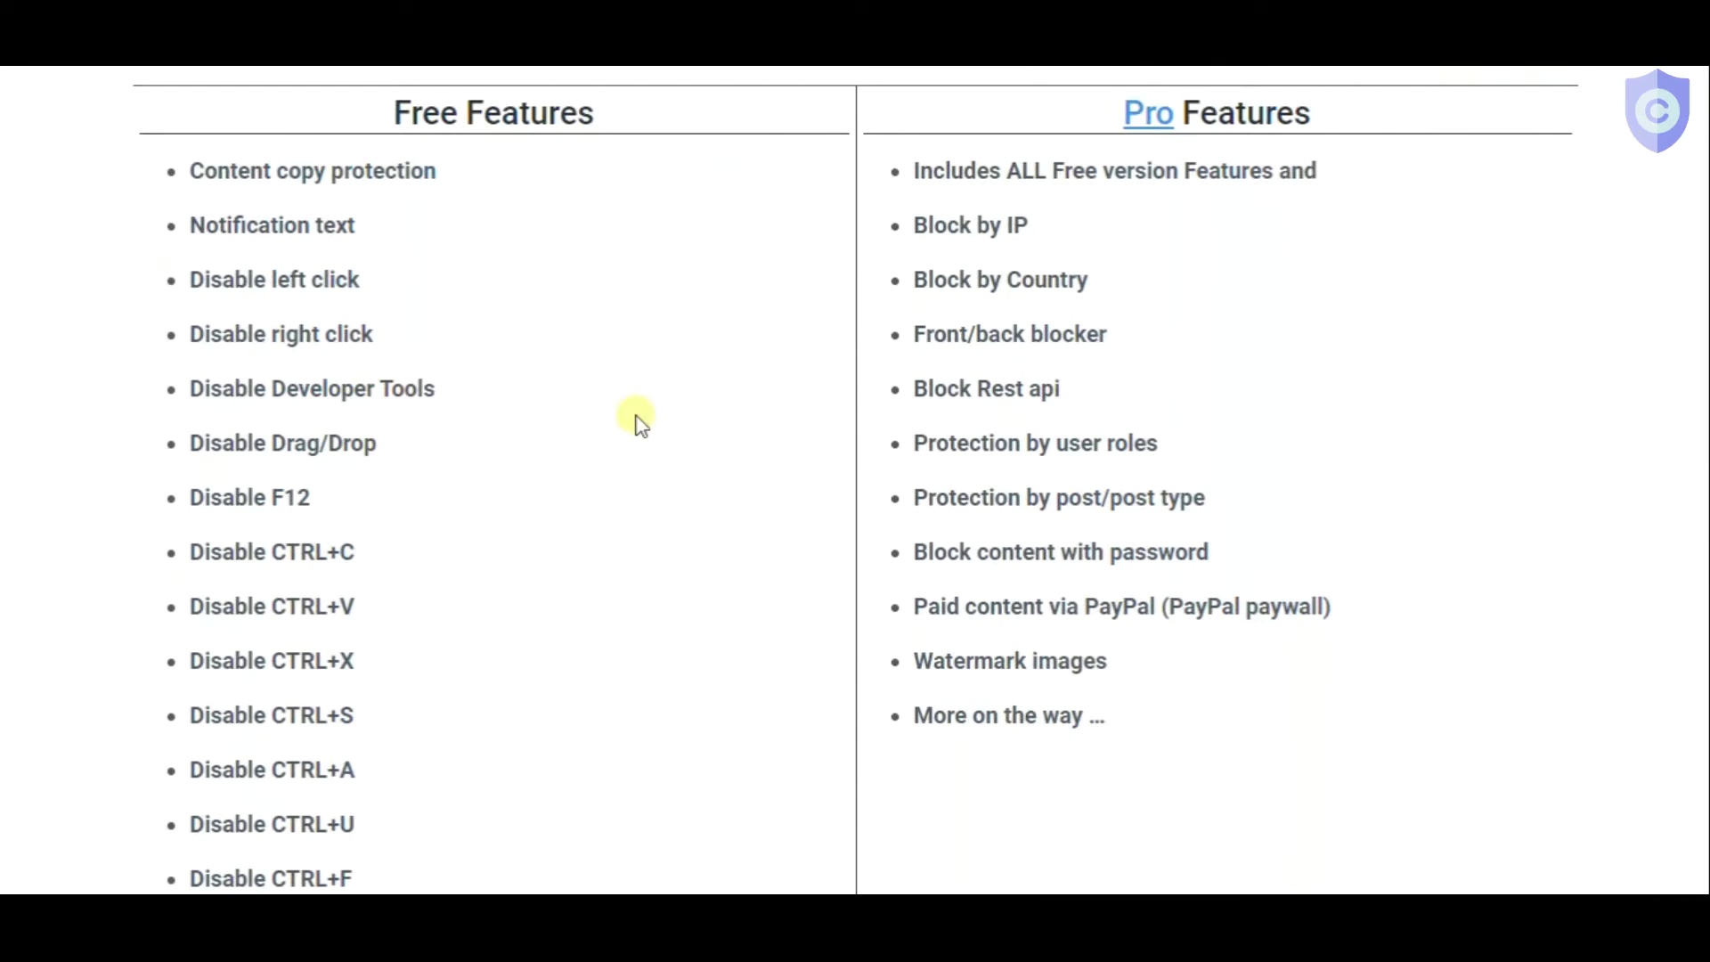
{"action": "scroll", "coordinate": [637, 419], "scroll_direction": "down", "scroll_amount": 2}
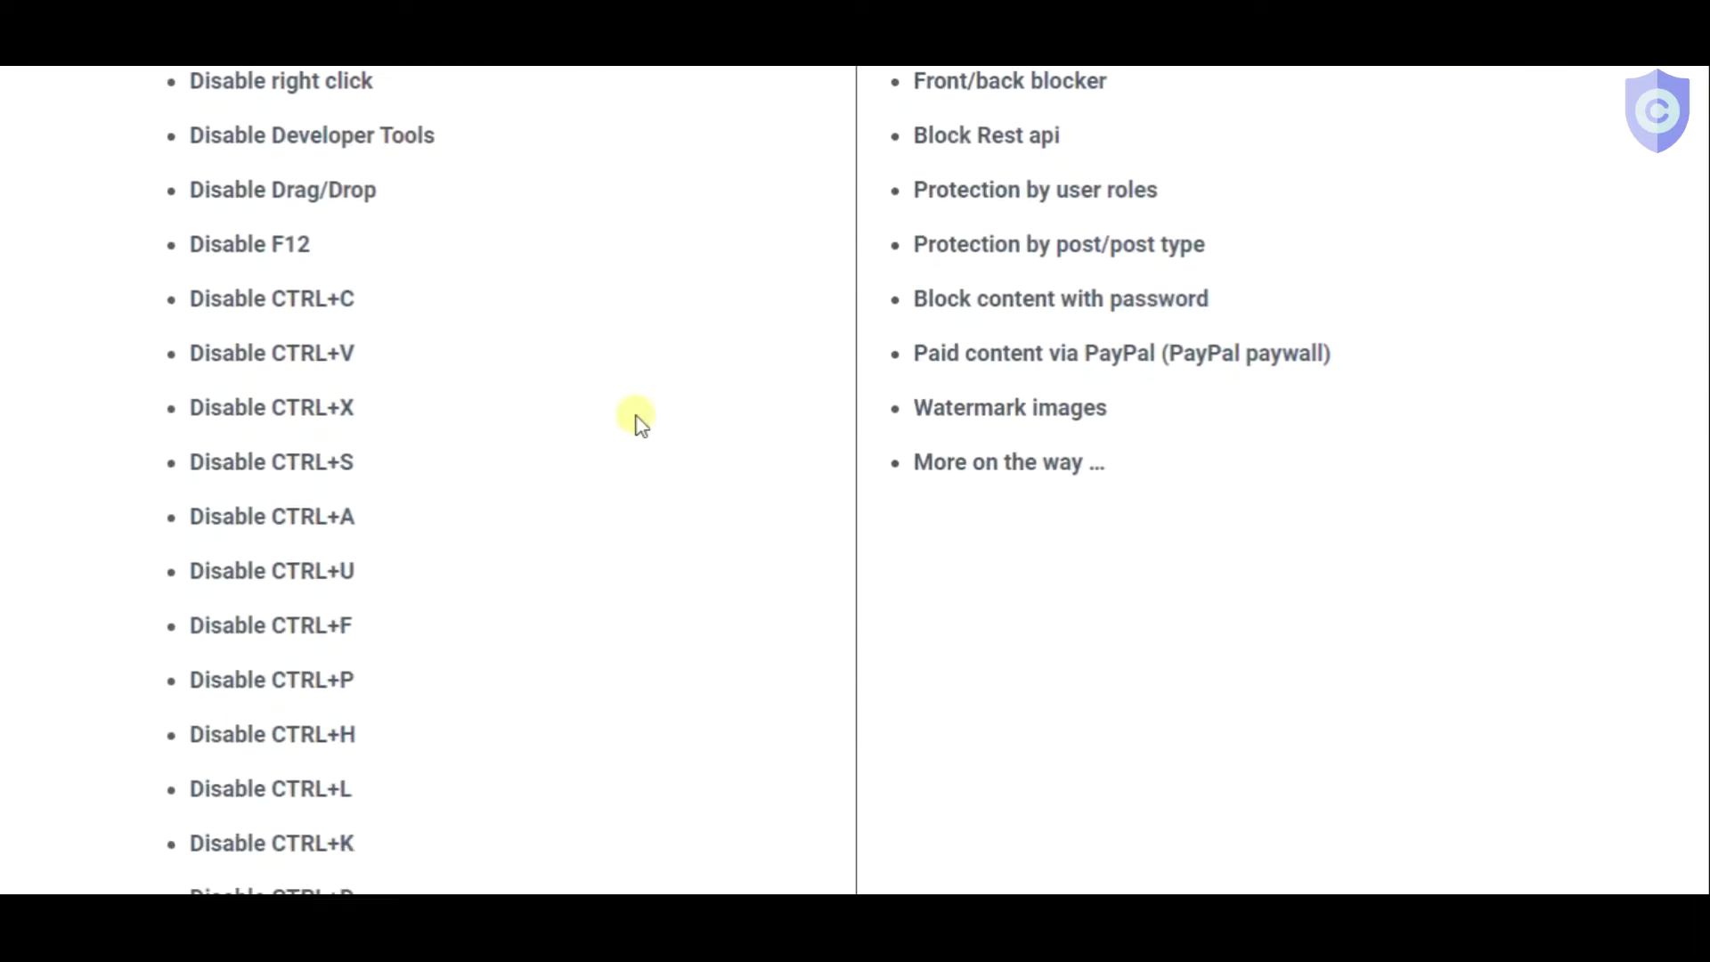
{"action": "scroll", "coordinate": [636, 419], "scroll_direction": "down", "scroll_amount": 2}
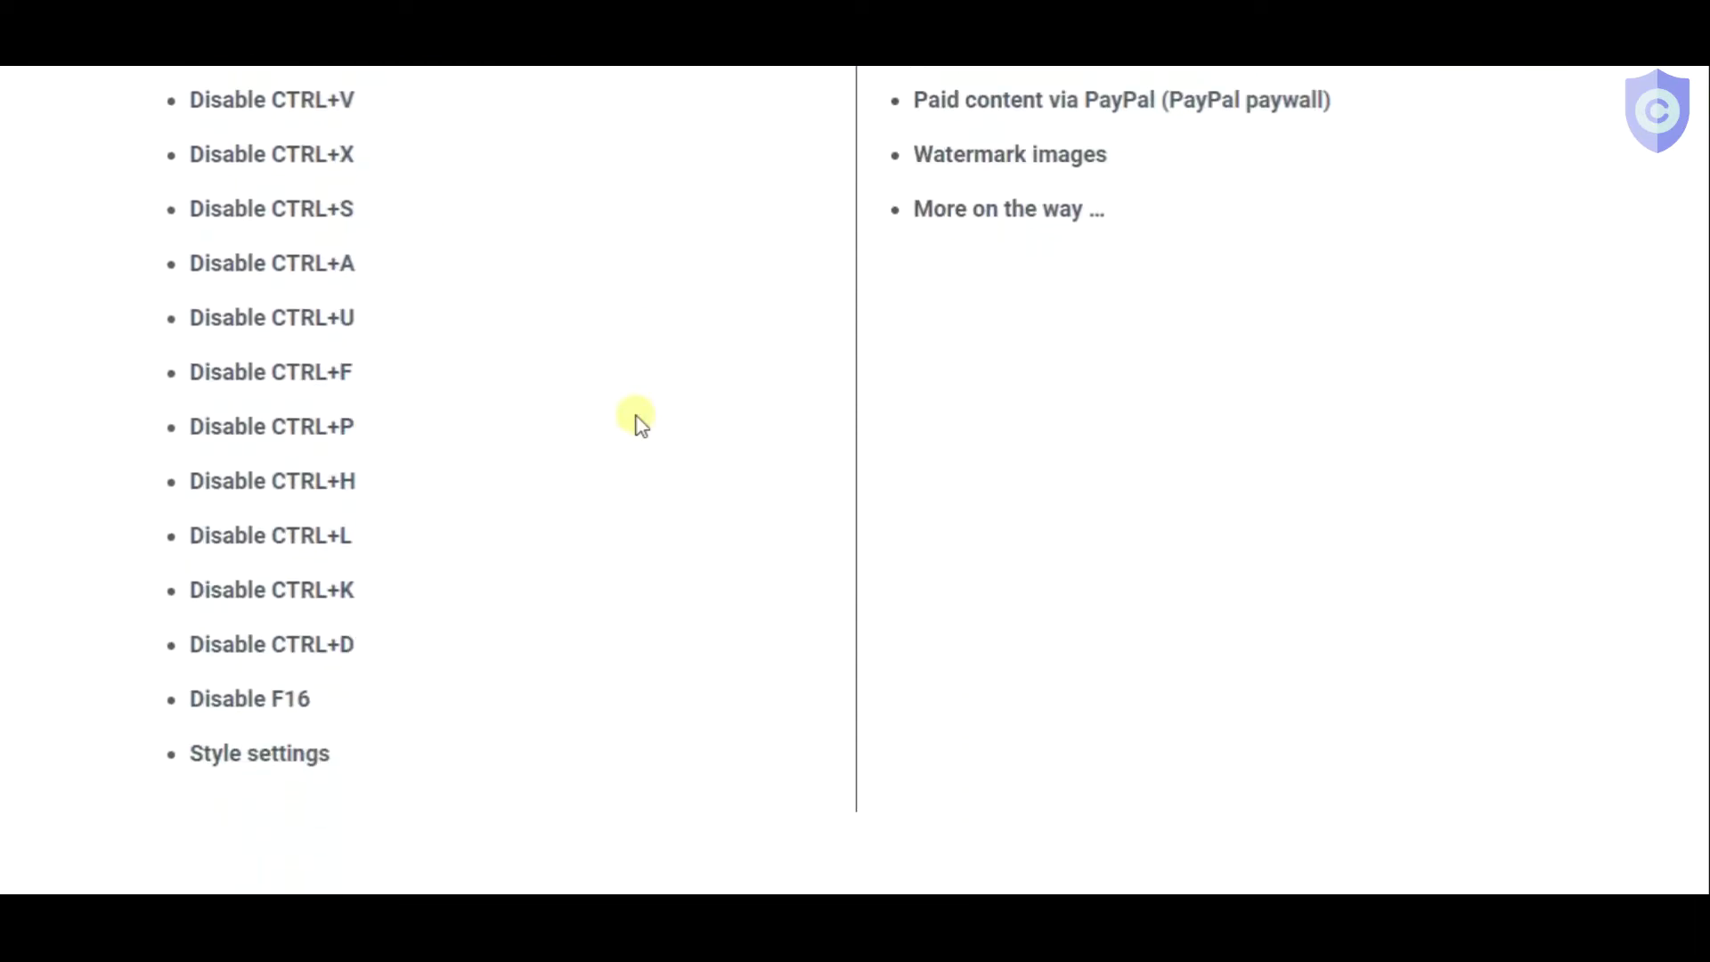
{"action": "scroll", "coordinate": [636, 420], "scroll_direction": "up", "scroll_amount": 2}
{"action": "scroll", "coordinate": [636, 420], "scroll_direction": "up", "scroll_amount": 1}
{"action": "scroll", "coordinate": [635, 420], "scroll_direction": "up", "scroll_amount": 1}
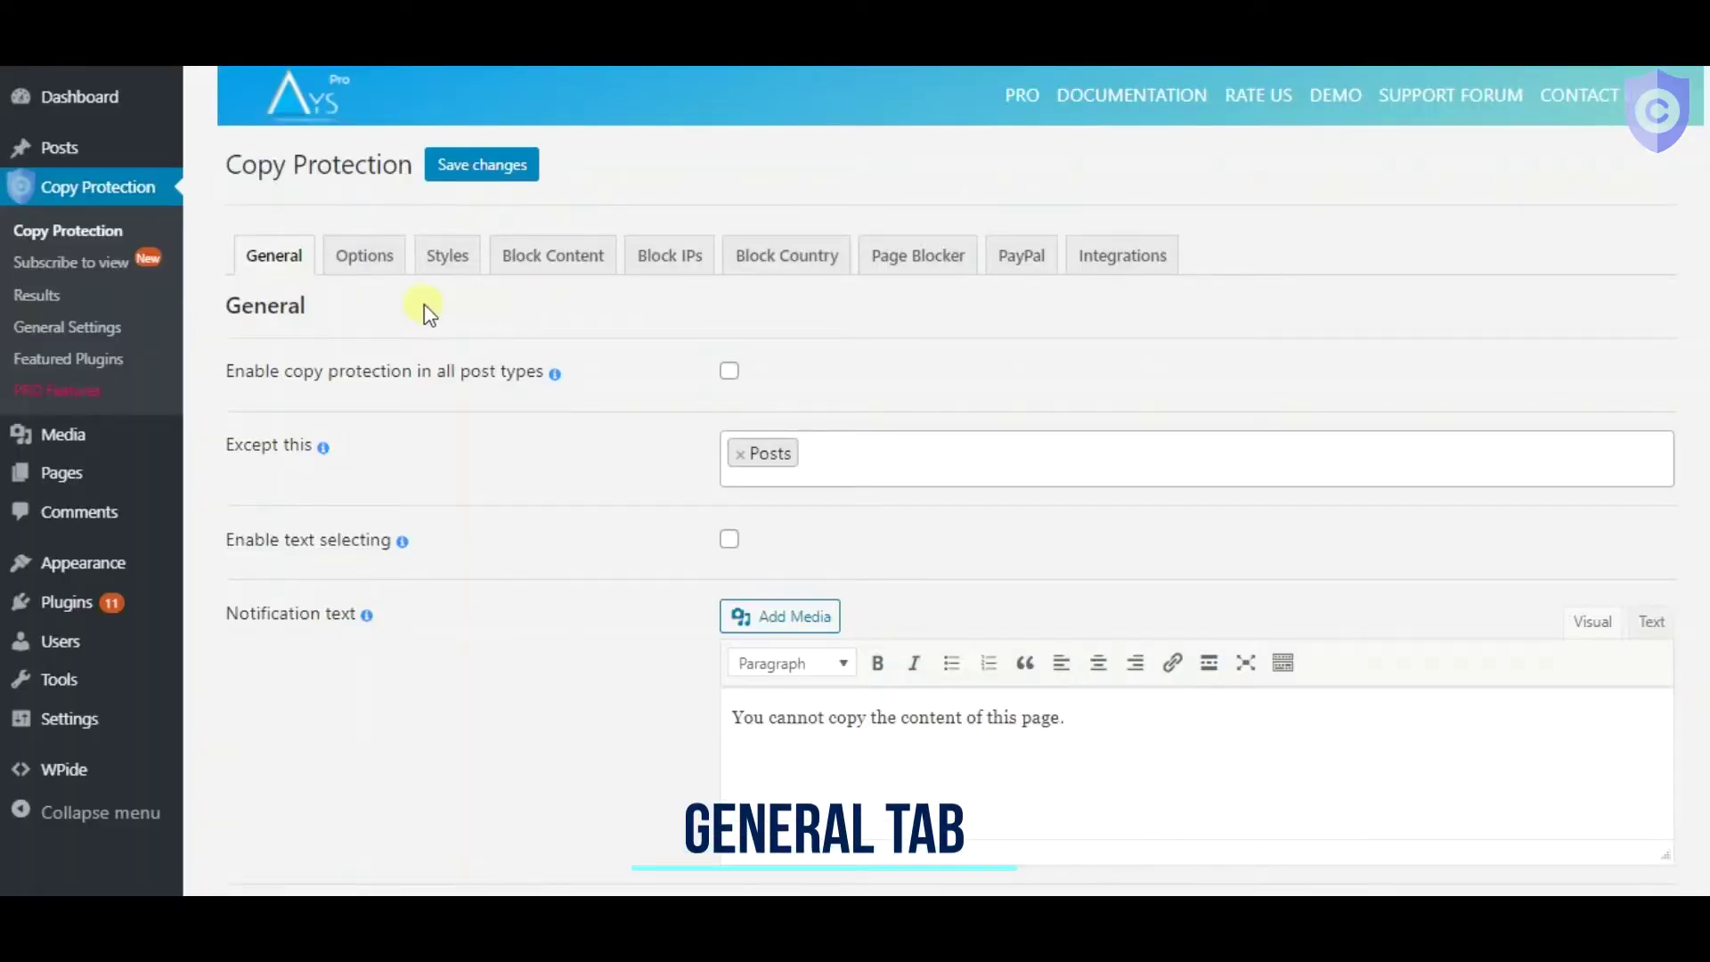
Enable copy protection for all post types, adding Pages to the excluded types.
{"action": "left_click", "coordinate": [730, 371]}
{"action": "left_click", "coordinate": [812, 442]}
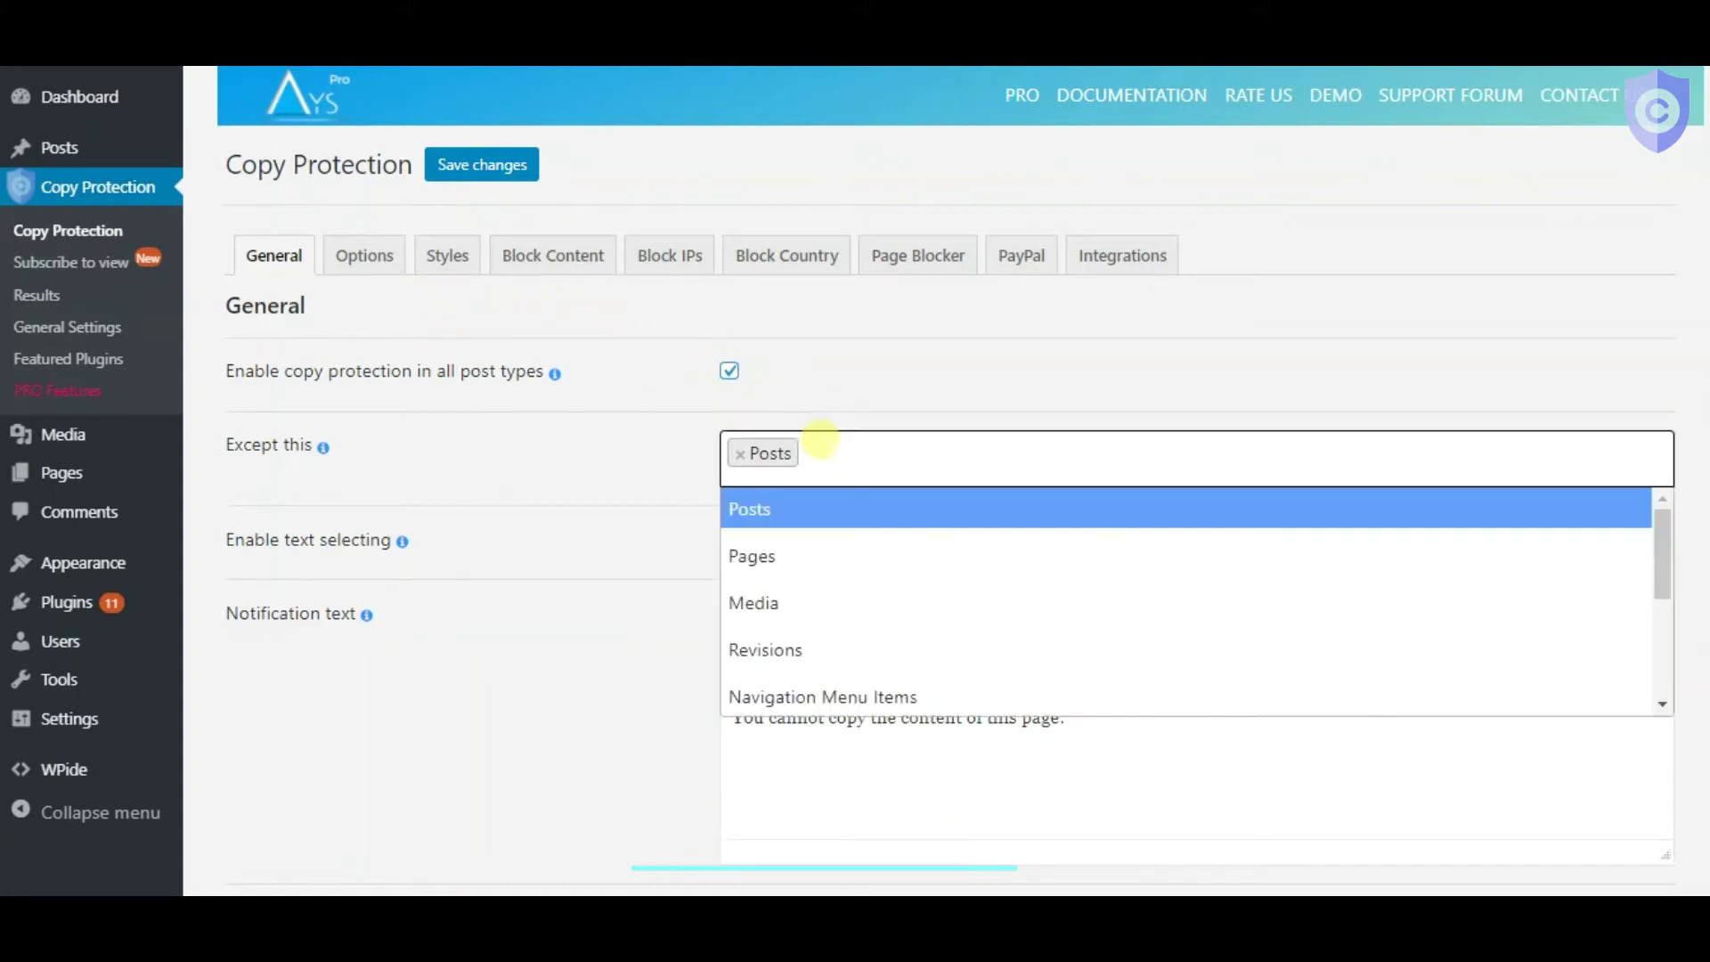
{"action": "left_click", "coordinate": [769, 550]}
{"action": "scroll", "coordinate": [654, 481], "scroll_direction": "down", "scroll_amount": 3}
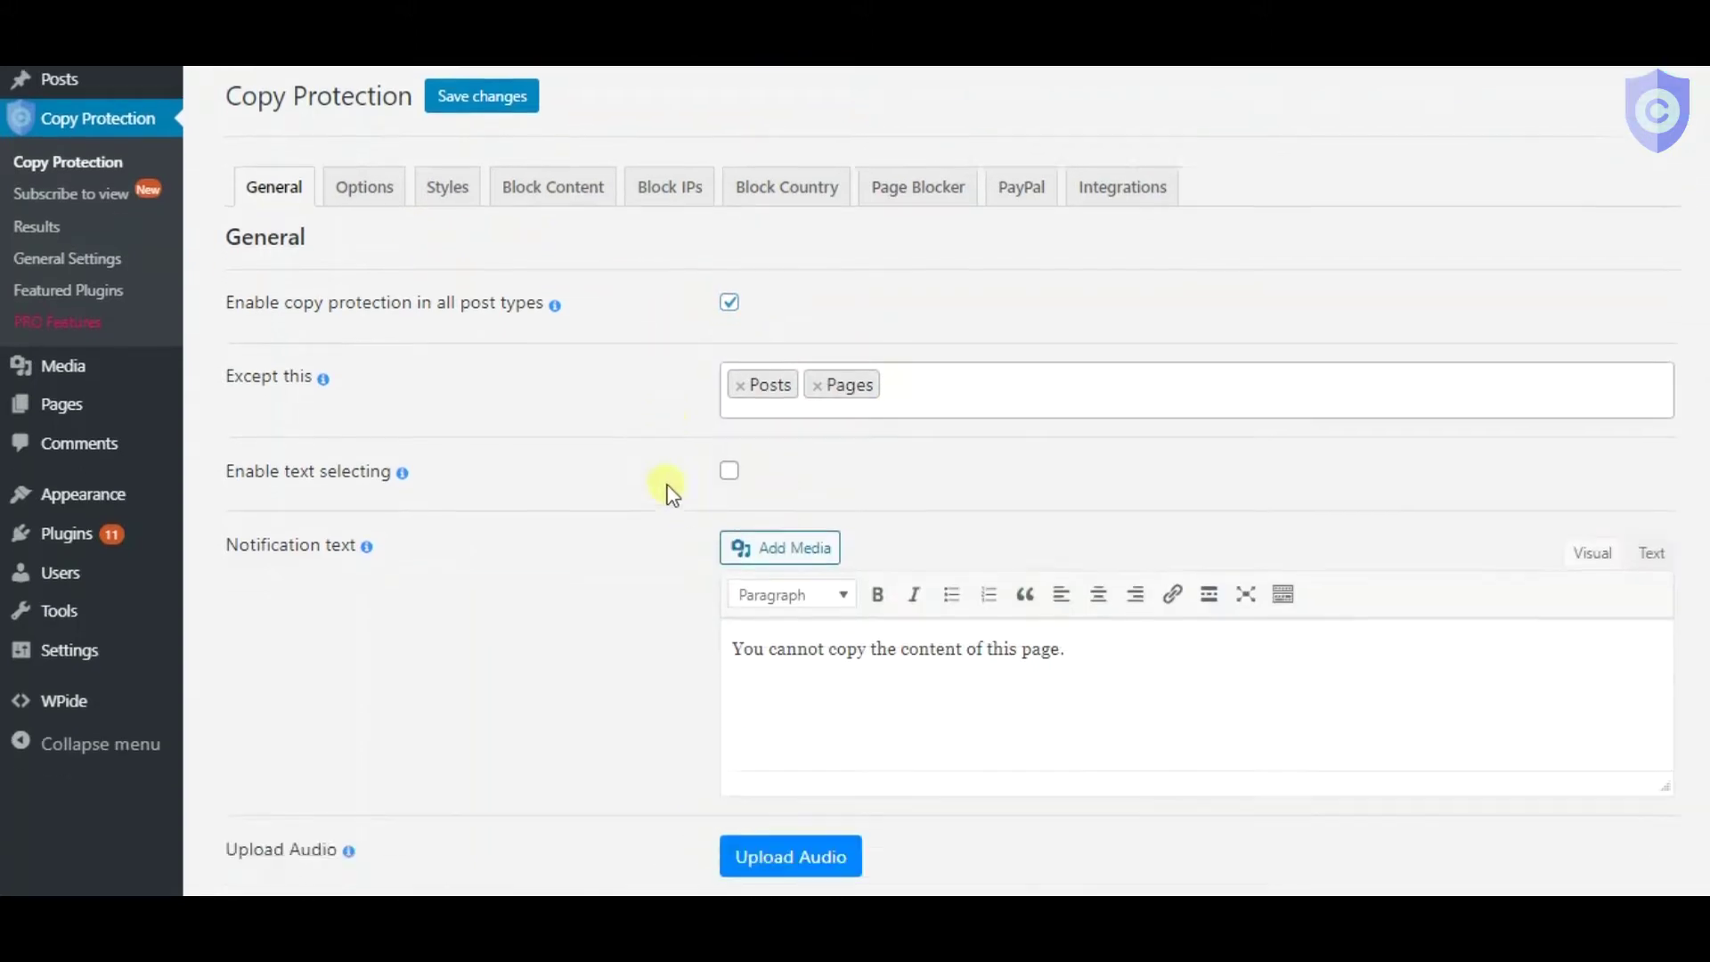
{"action": "scroll", "coordinate": [666, 482], "scroll_direction": "down", "scroll_amount": 1}
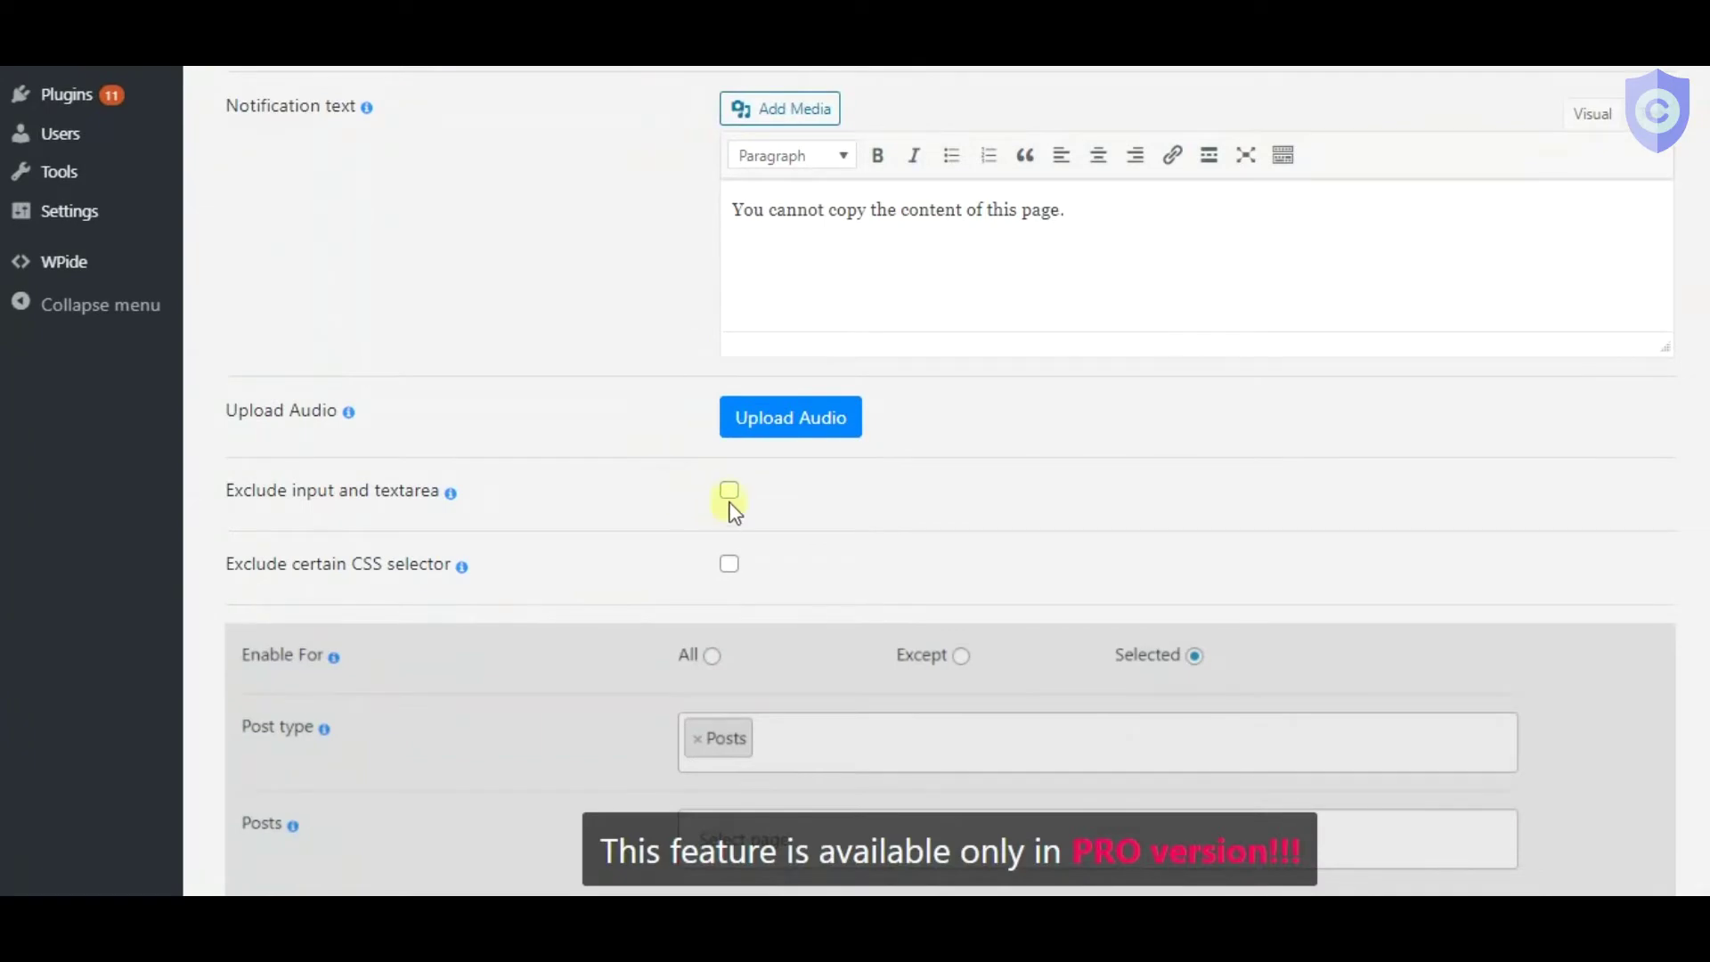
{"action": "scroll", "coordinate": [608, 483], "scroll_direction": "down", "scroll_amount": 1}
{"action": "scroll", "coordinate": [607, 483], "scroll_direction": "down", "scroll_amount": 1}
{"action": "scroll", "coordinate": [609, 484], "scroll_direction": "down", "scroll_amount": 1}
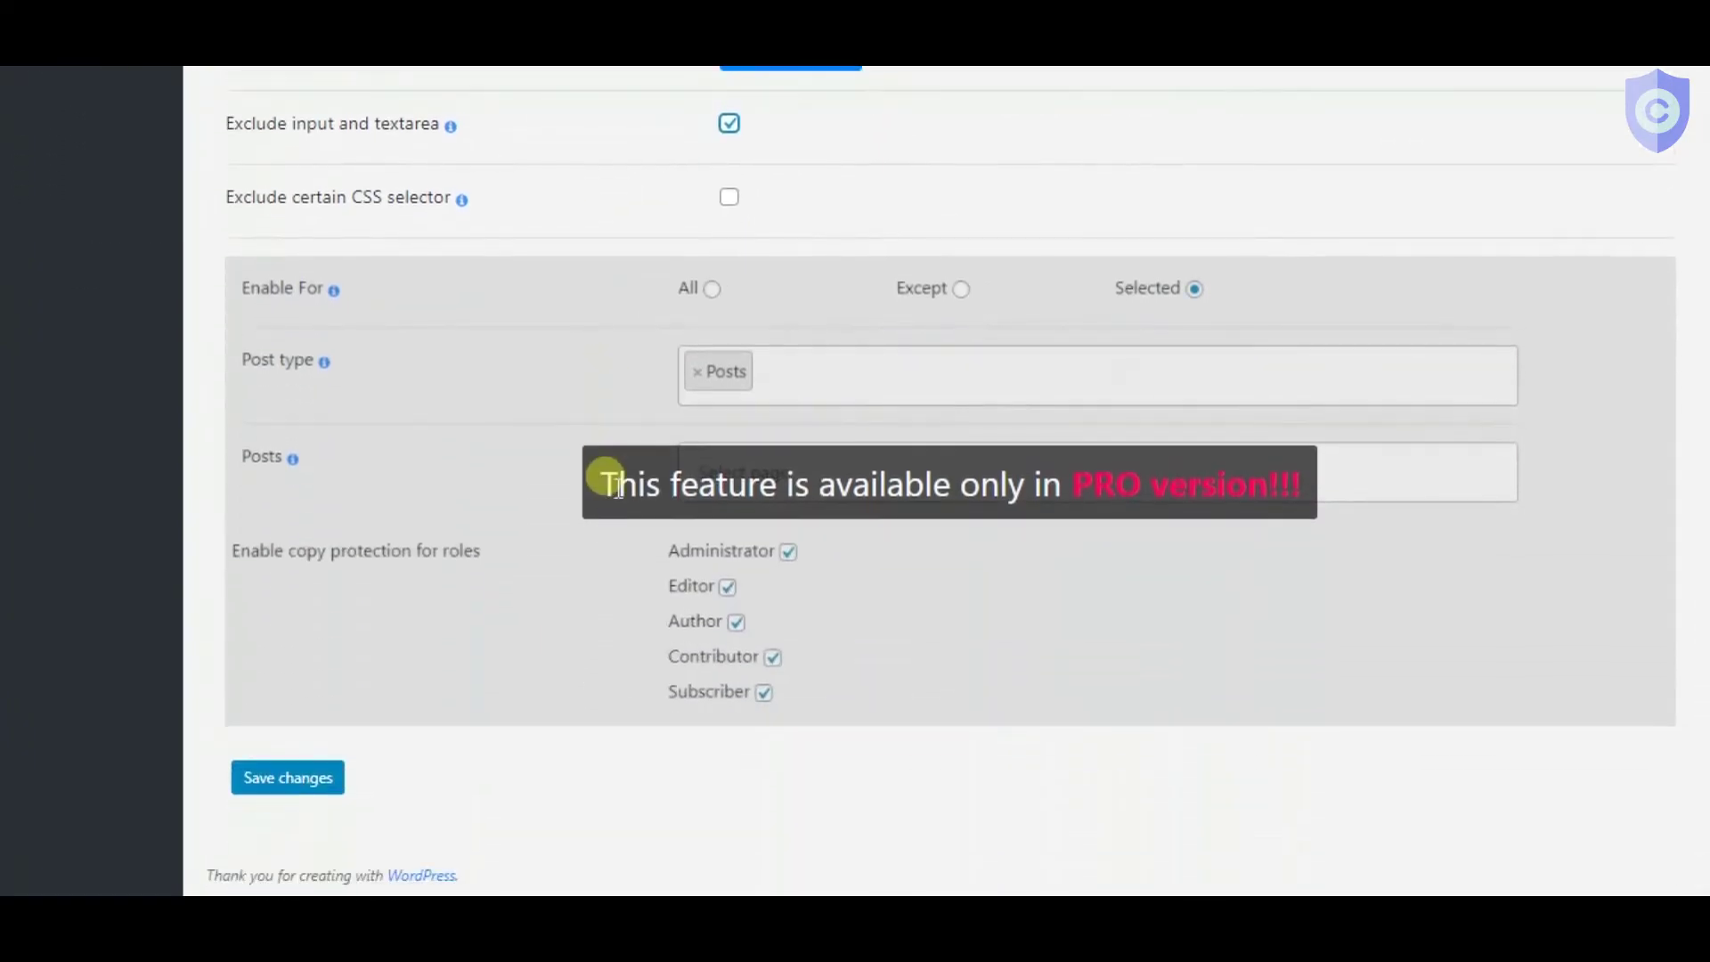
{"action": "scroll", "coordinate": [598, 475], "scroll_direction": "up", "scroll_amount": 5}
{"action": "scroll", "coordinate": [572, 477], "scroll_direction": "up", "scroll_amount": 2}
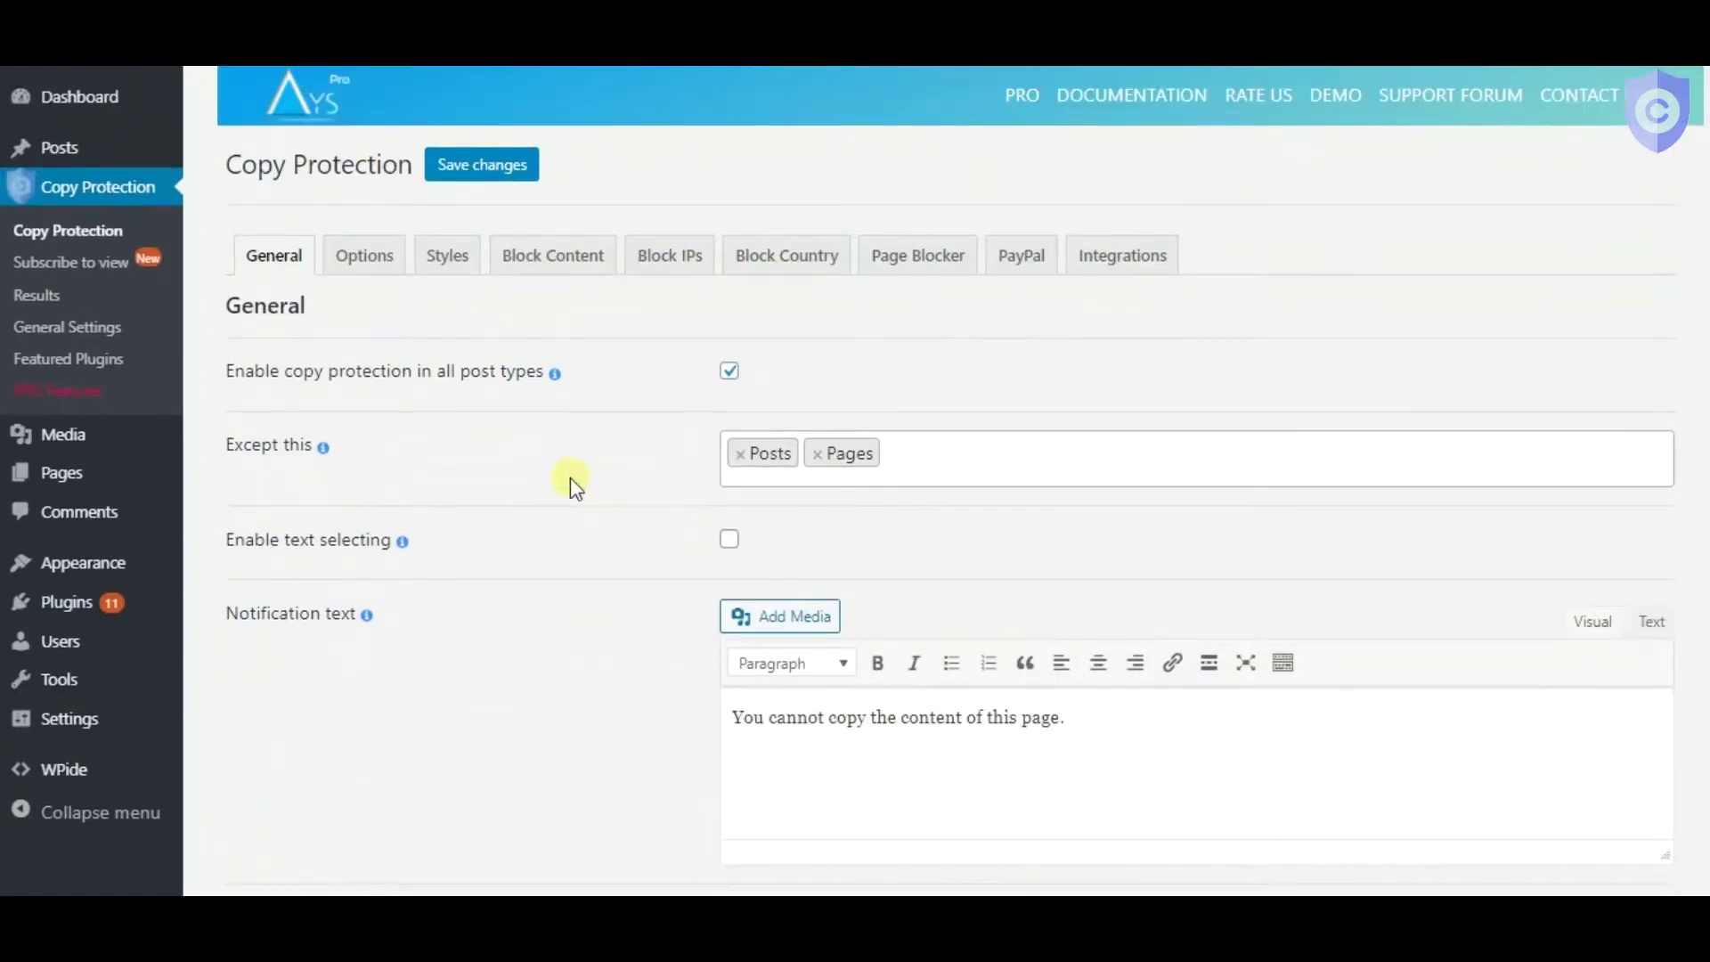
{"action": "left_click", "coordinate": [381, 254]}
{"action": "scroll", "coordinate": [468, 322], "scroll_direction": "down", "scroll_amount": 1}
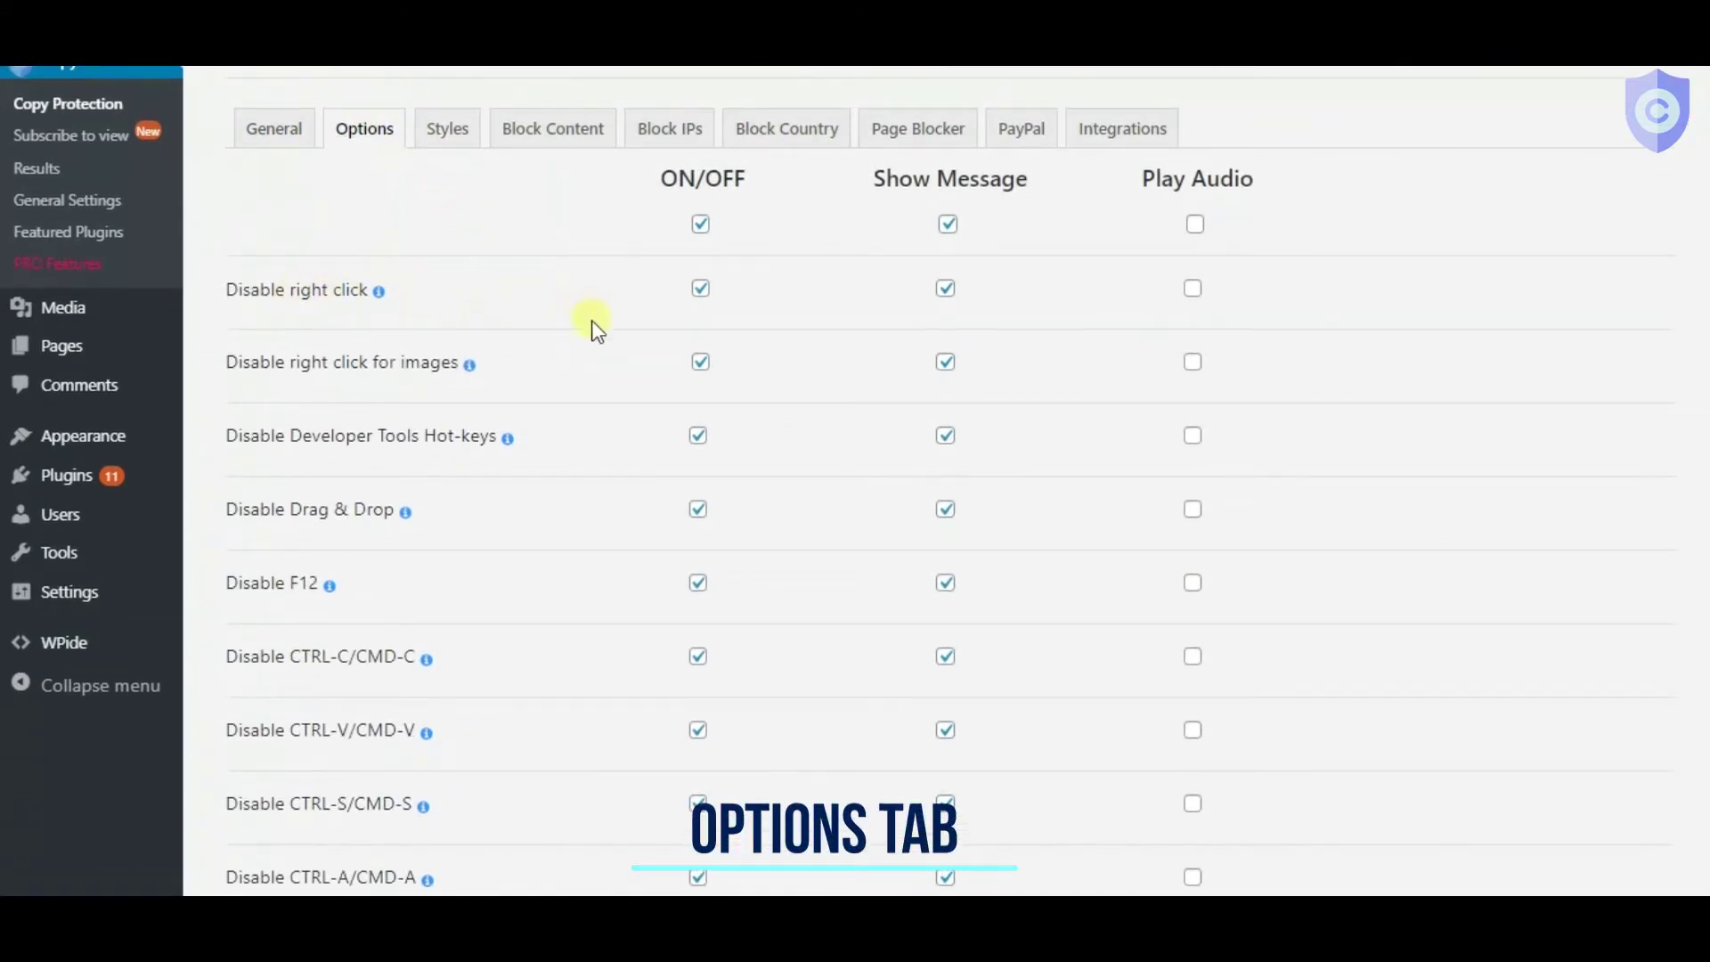
{"action": "scroll", "coordinate": [592, 319], "scroll_direction": "down", "scroll_amount": 2}
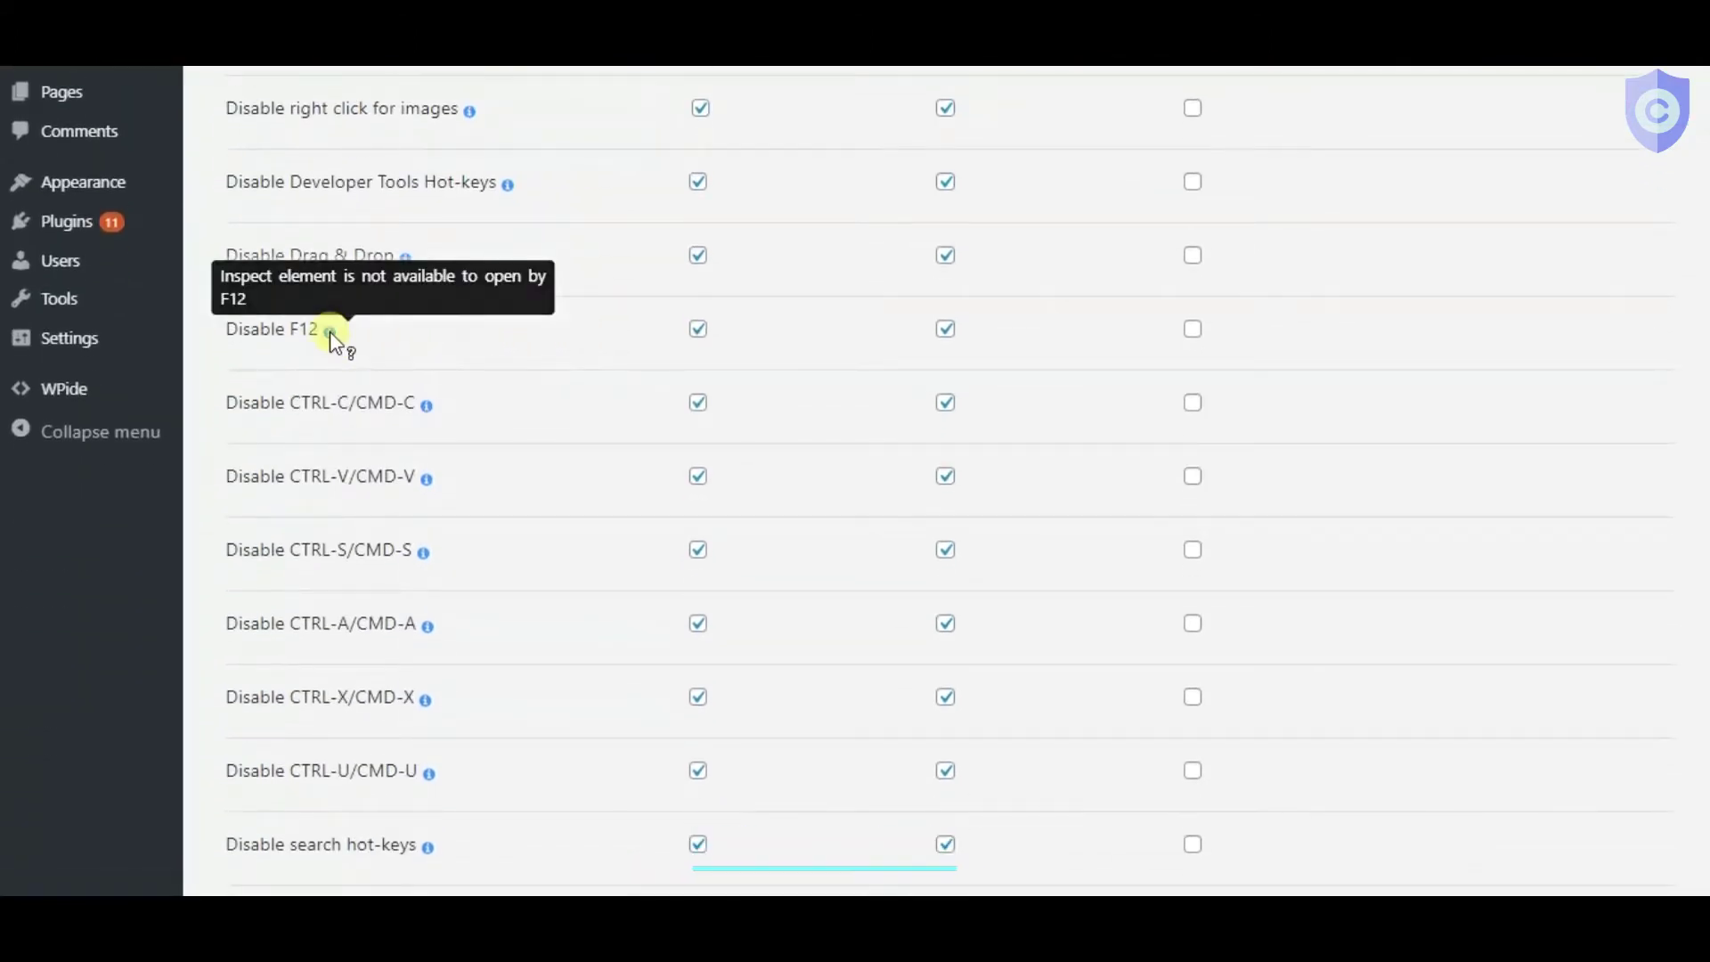
{"action": "mouse_move", "coordinate": [426, 731]}
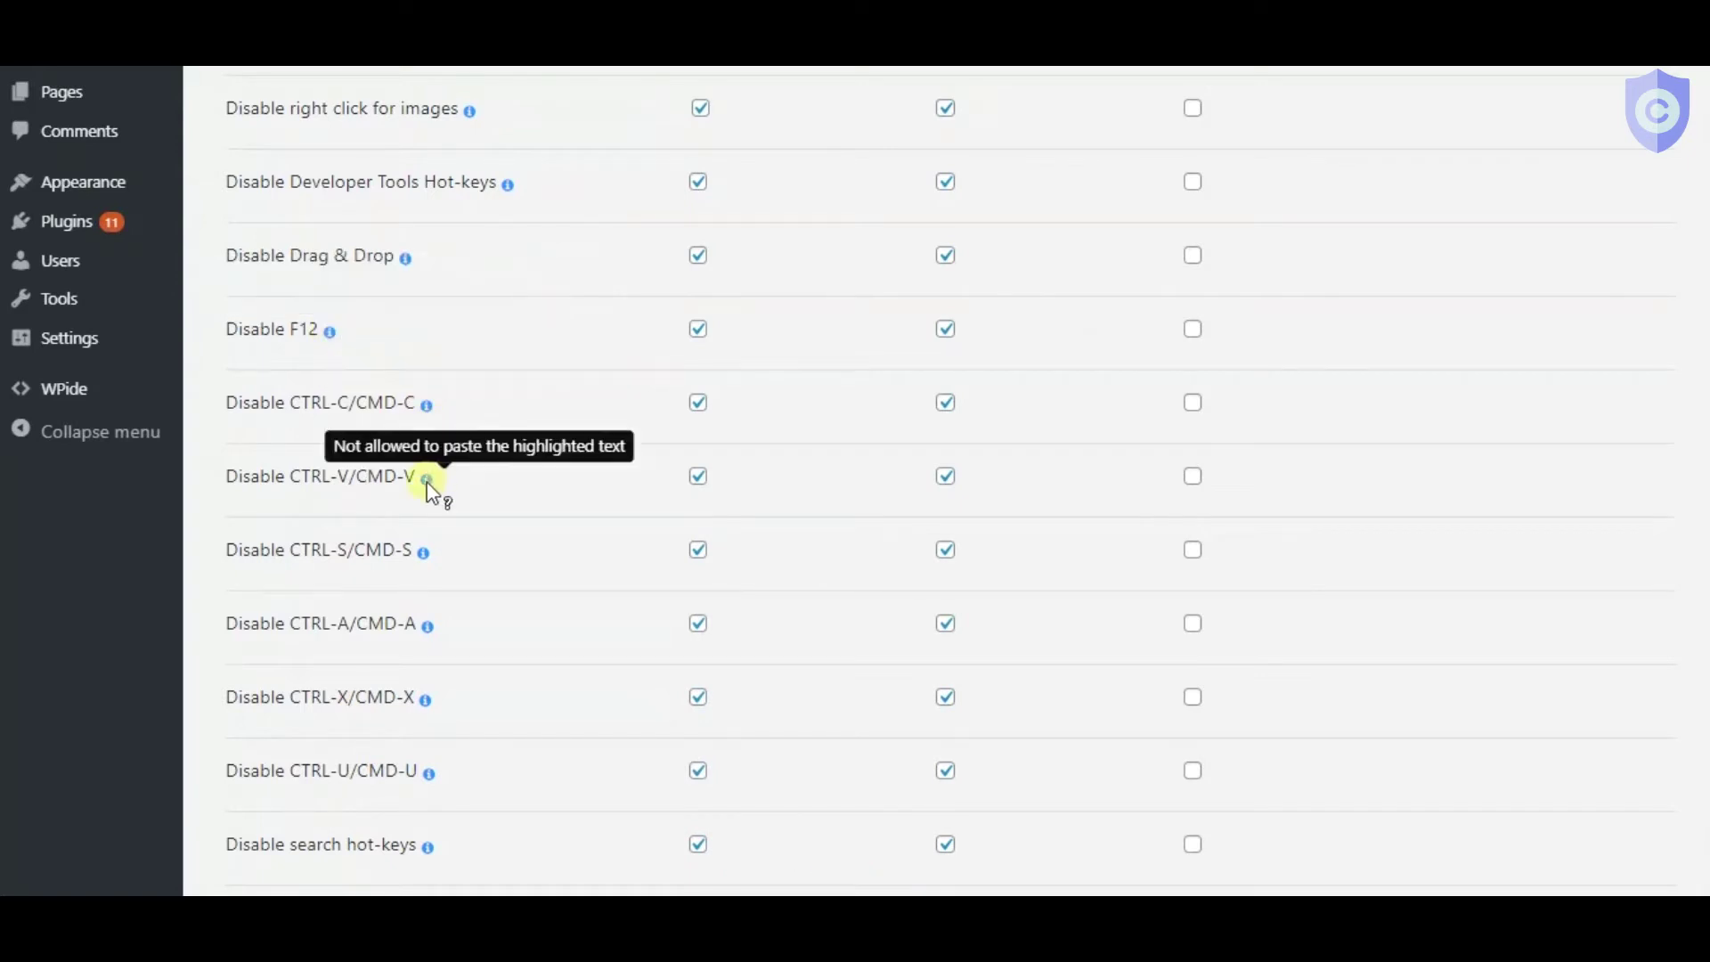
{"action": "scroll", "coordinate": [481, 492], "scroll_direction": "down", "scroll_amount": 2}
{"action": "scroll", "coordinate": [534, 467], "scroll_direction": "down", "scroll_amount": 1}
{"action": "scroll", "coordinate": [555, 454], "scroll_direction": "down", "scroll_amount": 1}
{"action": "scroll", "coordinate": [555, 454], "scroll_direction": "down", "scroll_amount": 2}
{"action": "scroll", "coordinate": [562, 442], "scroll_direction": "down", "scroll_amount": 1}
{"action": "scroll", "coordinate": [562, 441], "scroll_direction": "down", "scroll_amount": 2}
{"action": "scroll", "coordinate": [568, 441], "scroll_direction": "down", "scroll_amount": 2}
{"action": "scroll", "coordinate": [565, 439], "scroll_direction": "down", "scroll_amount": 2}
{"action": "scroll", "coordinate": [566, 440], "scroll_direction": "down", "scroll_amount": 1}
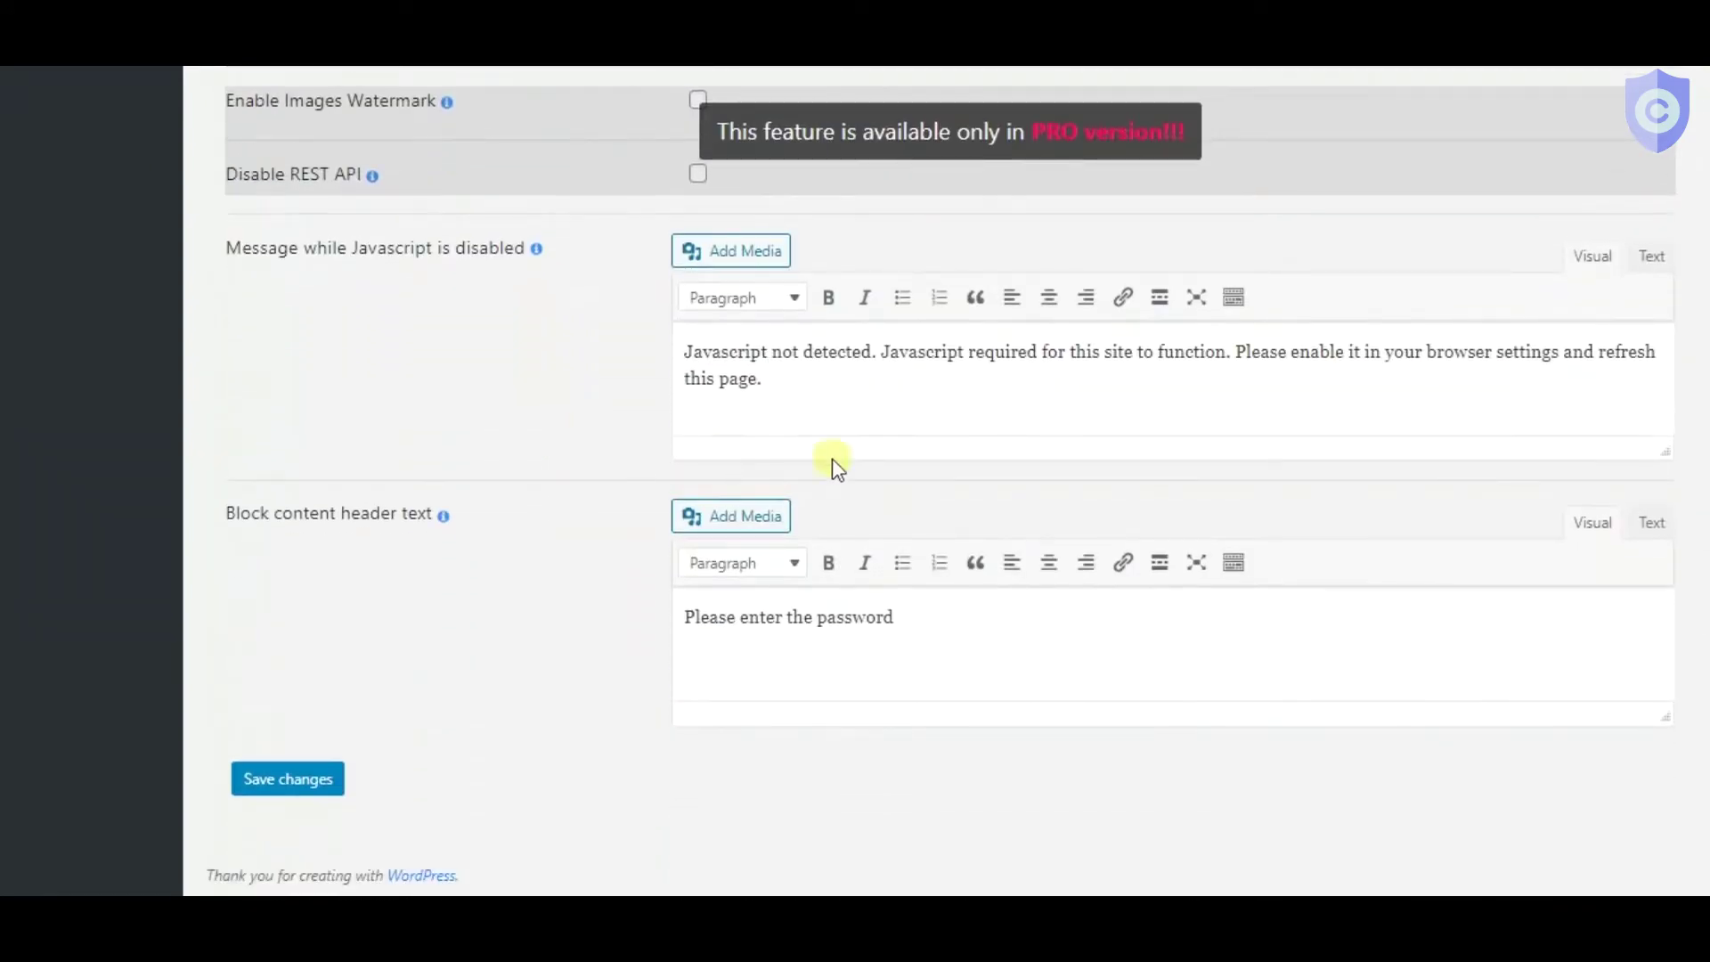
{"action": "scroll", "coordinate": [855, 481], "scroll_direction": "up", "scroll_amount": 15}
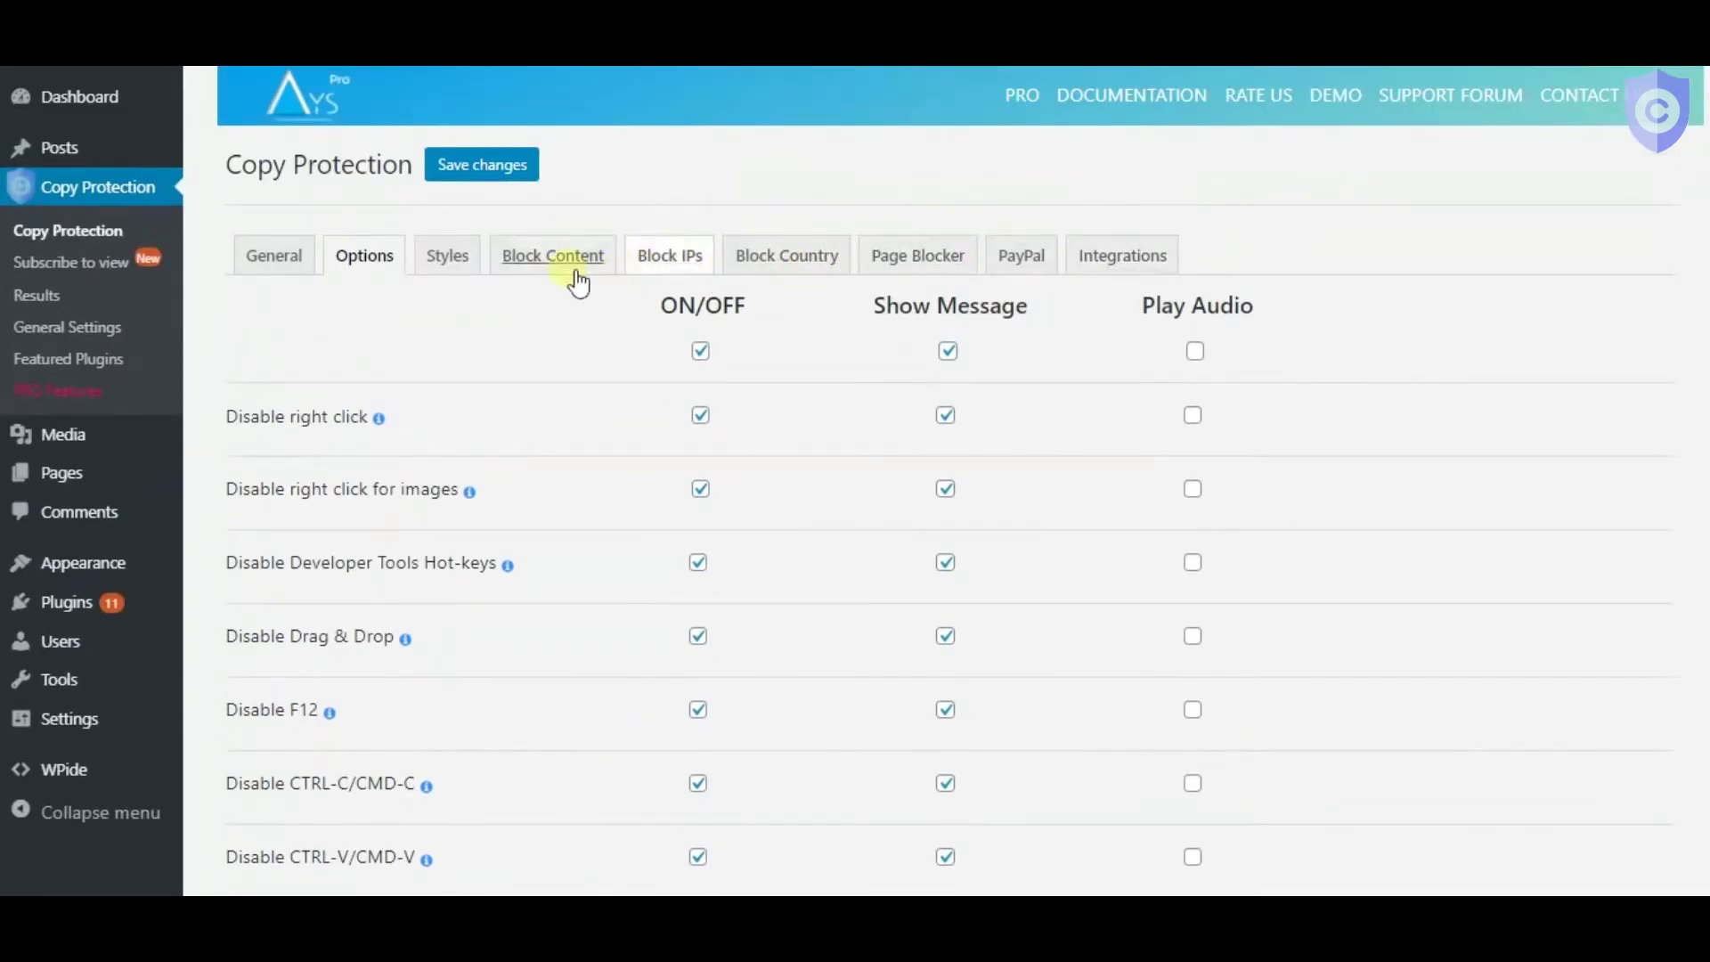
Bring up the Styles tab with its tooltip settings.
{"action": "left_click", "coordinate": [449, 256]}
Keep the tooltip at mouse position, recheck General, then go to Block Content.
{"action": "left_click", "coordinate": [649, 380]}
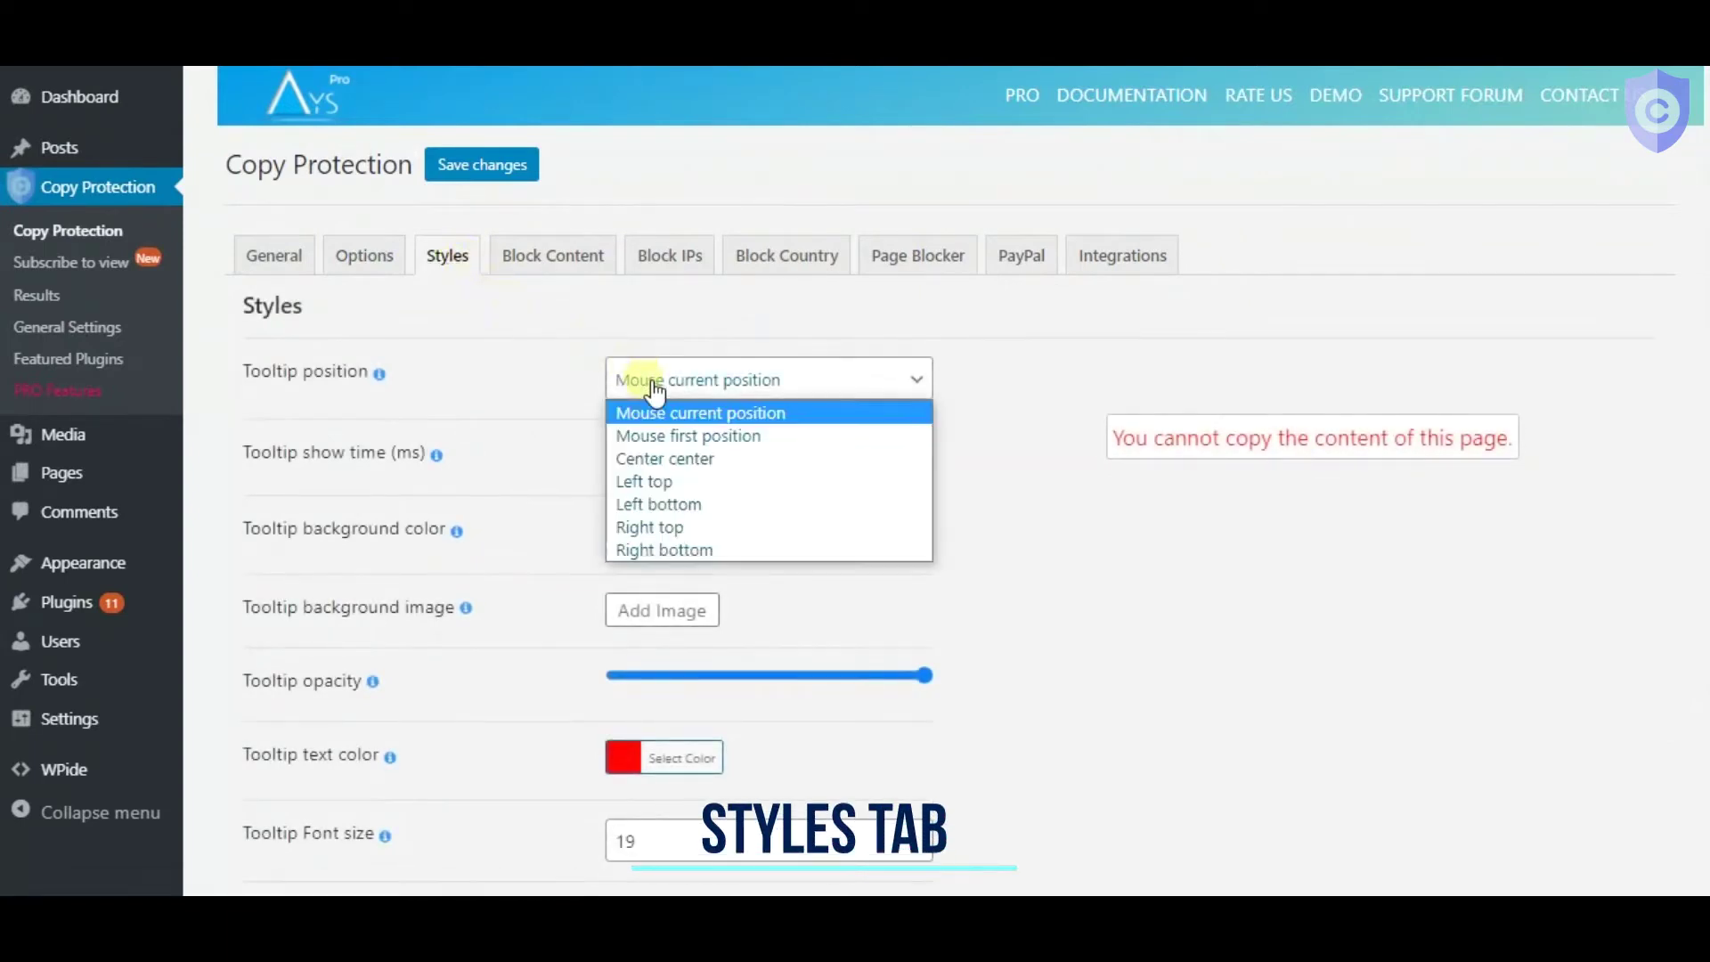
{"action": "left_click", "coordinate": [561, 414]}
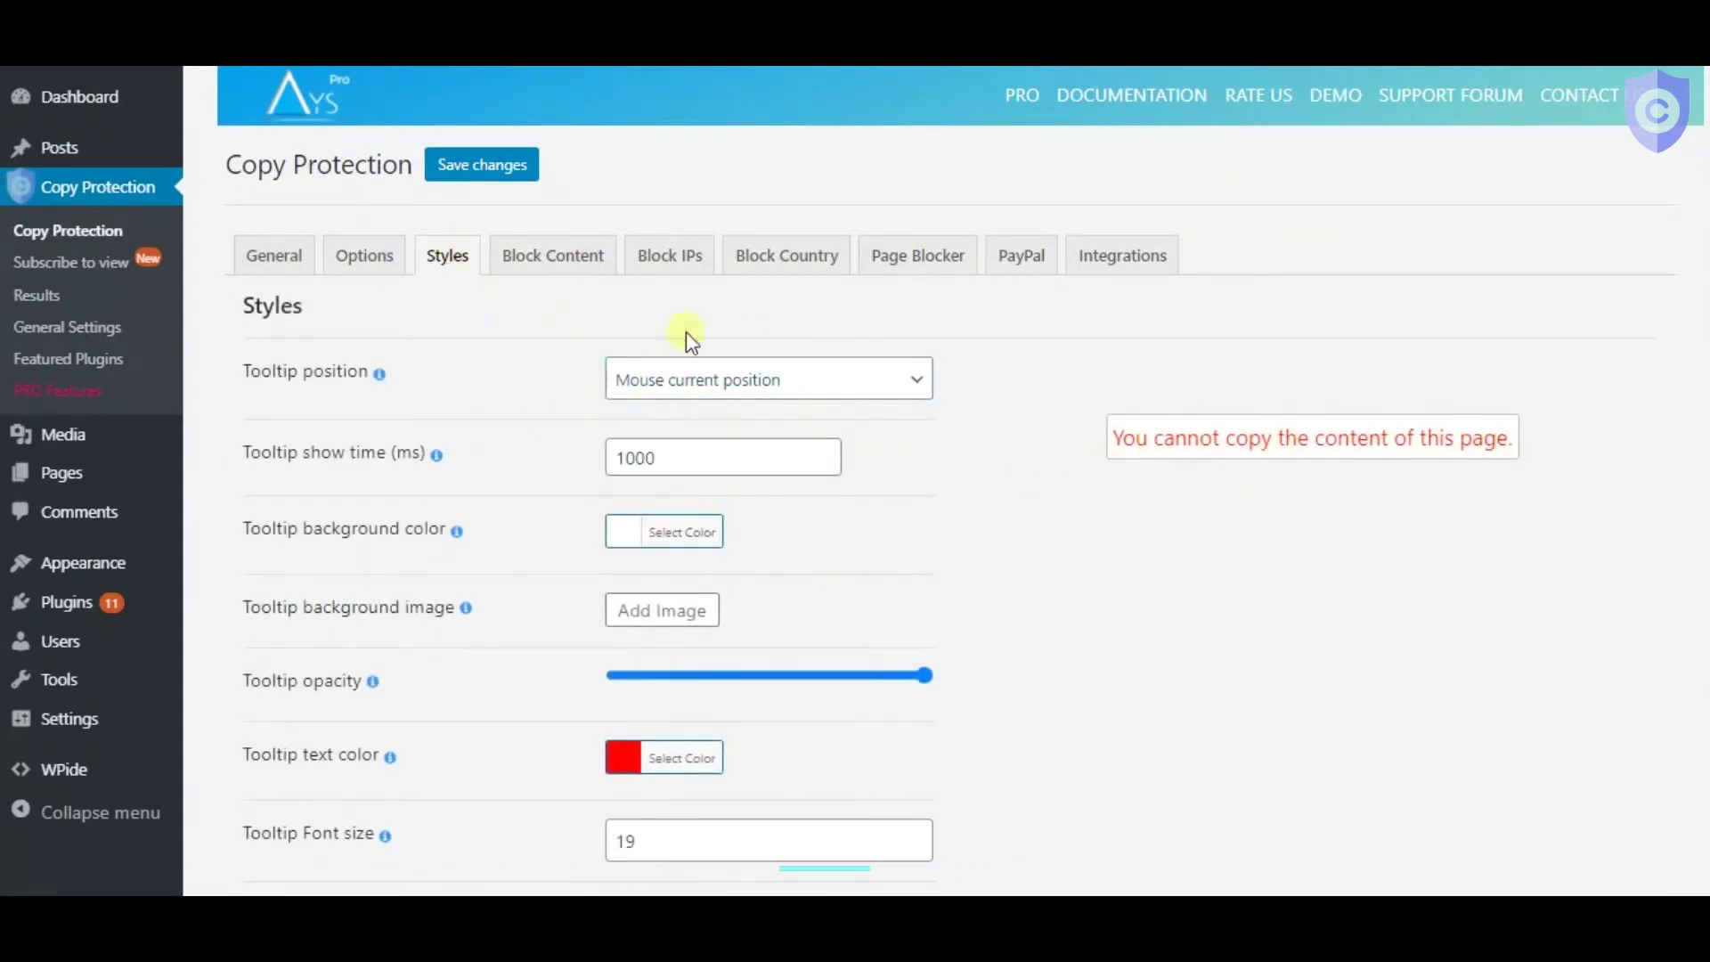
{"action": "left_click", "coordinate": [282, 254]}
{"action": "scroll", "coordinate": [767, 376], "scroll_direction": "down", "scroll_amount": 2}
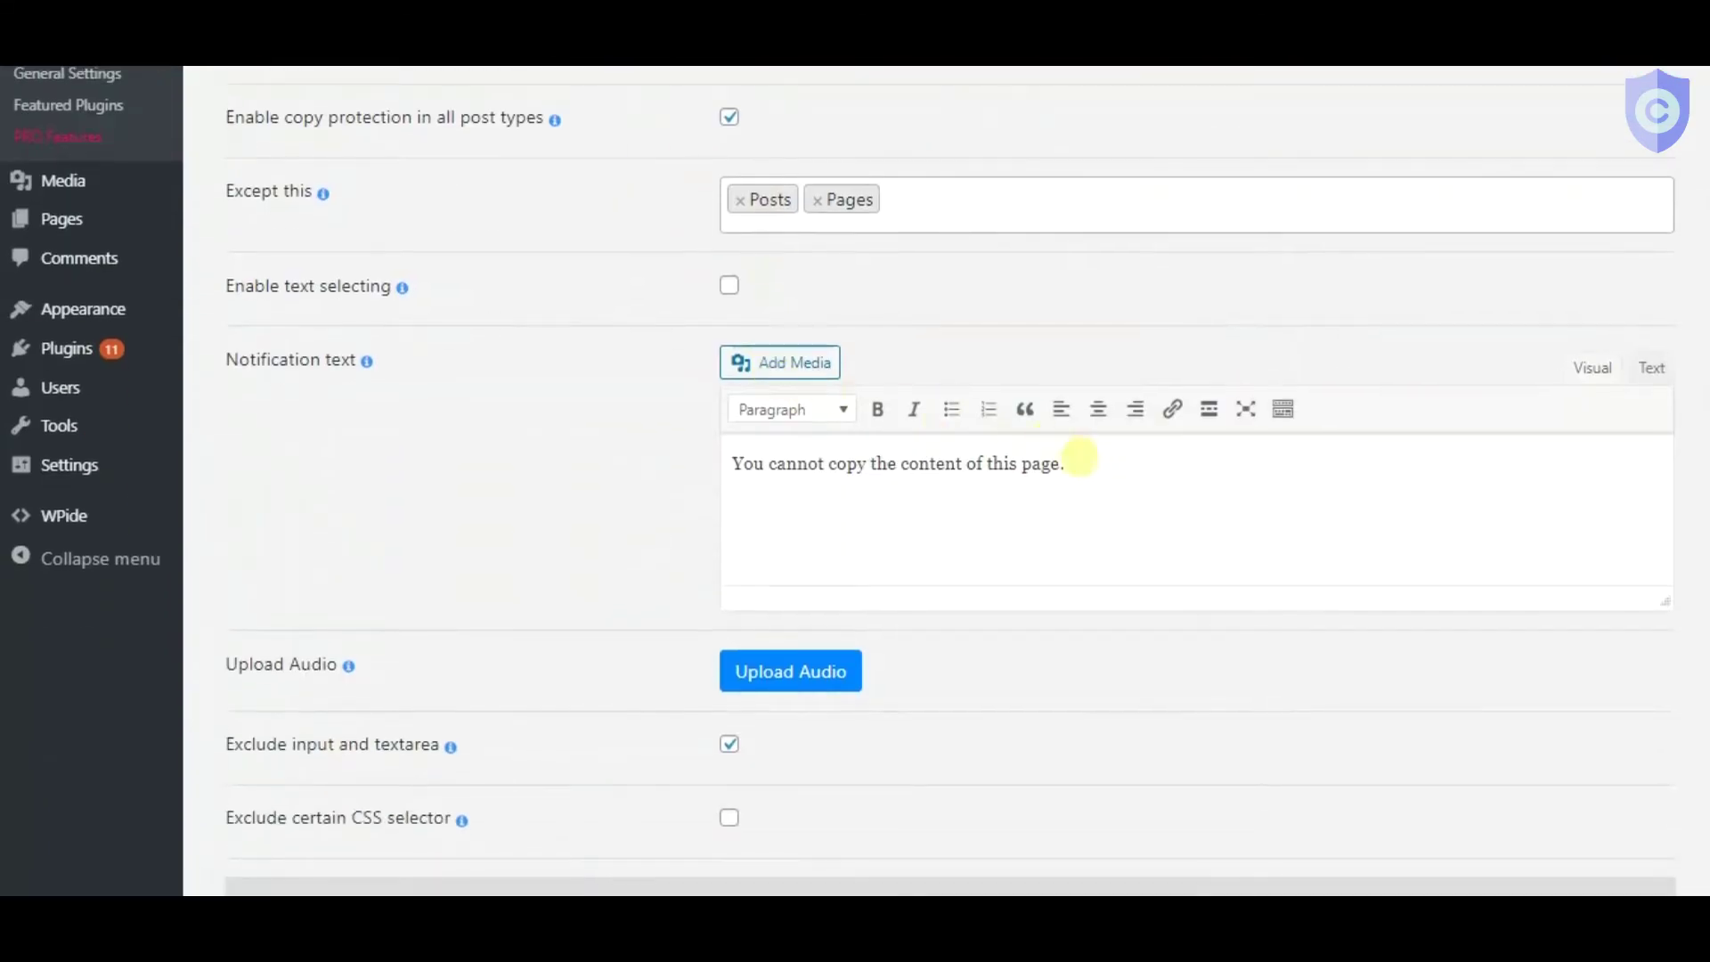
{"action": "scroll", "coordinate": [644, 472], "scroll_direction": "up", "scroll_amount": 2}
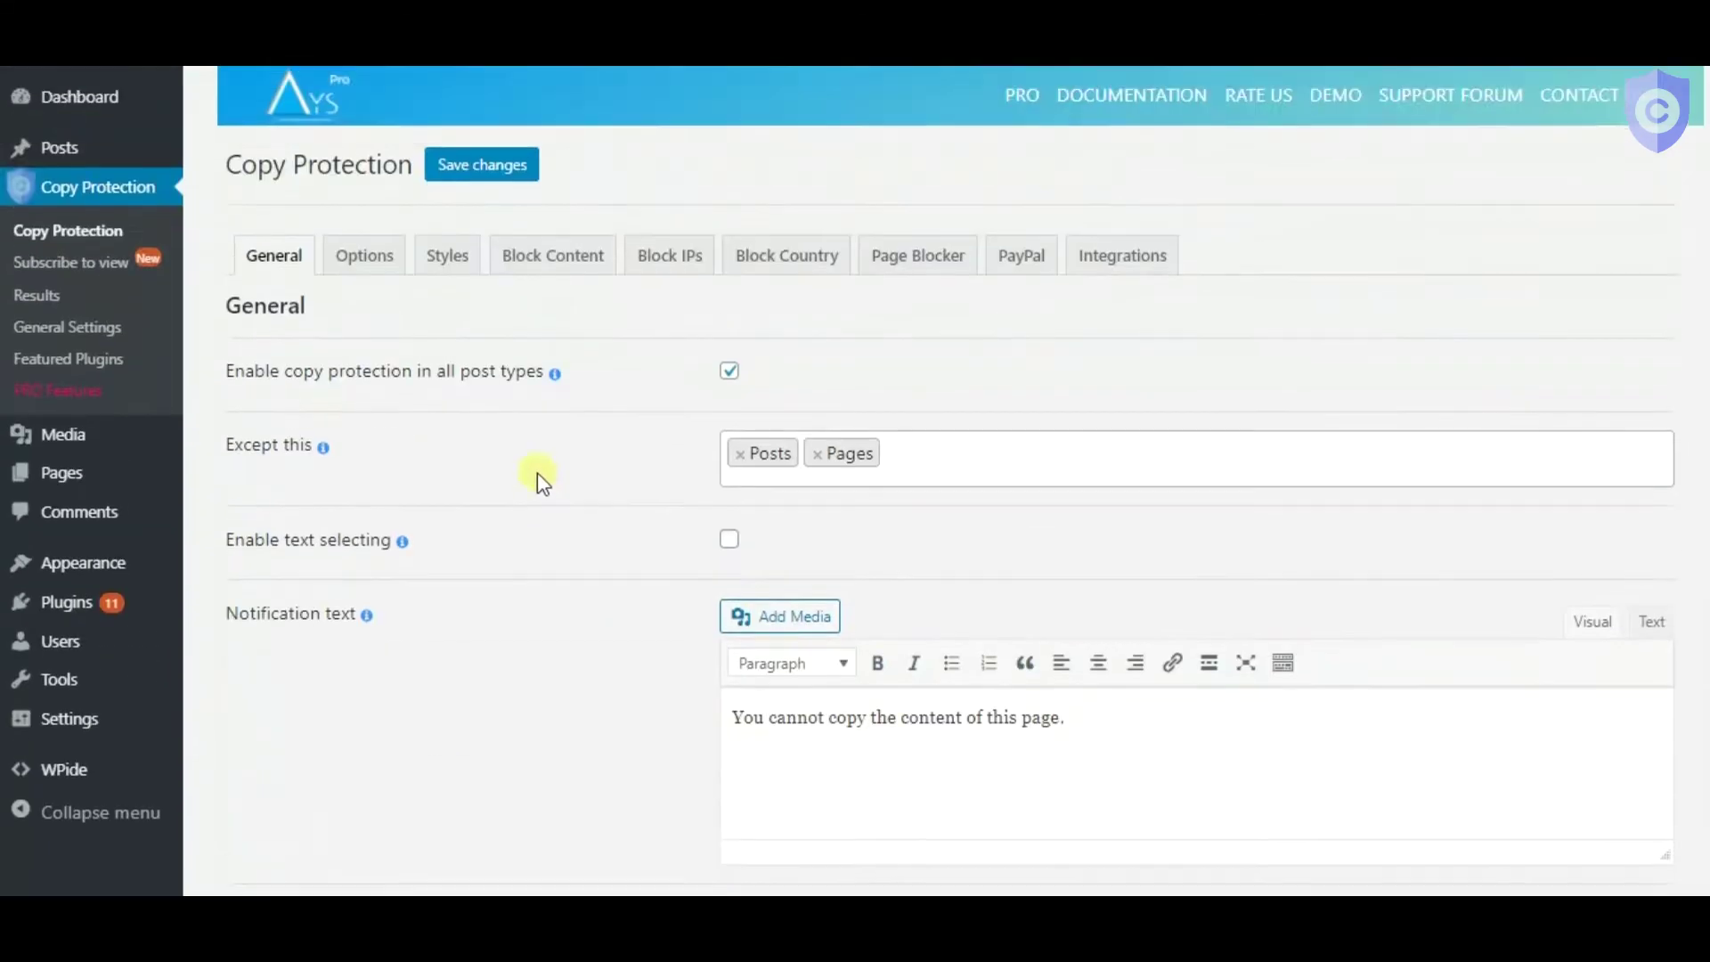
{"action": "left_click", "coordinate": [448, 256]}
{"action": "scroll", "coordinate": [562, 418], "scroll_direction": "down", "scroll_amount": 2}
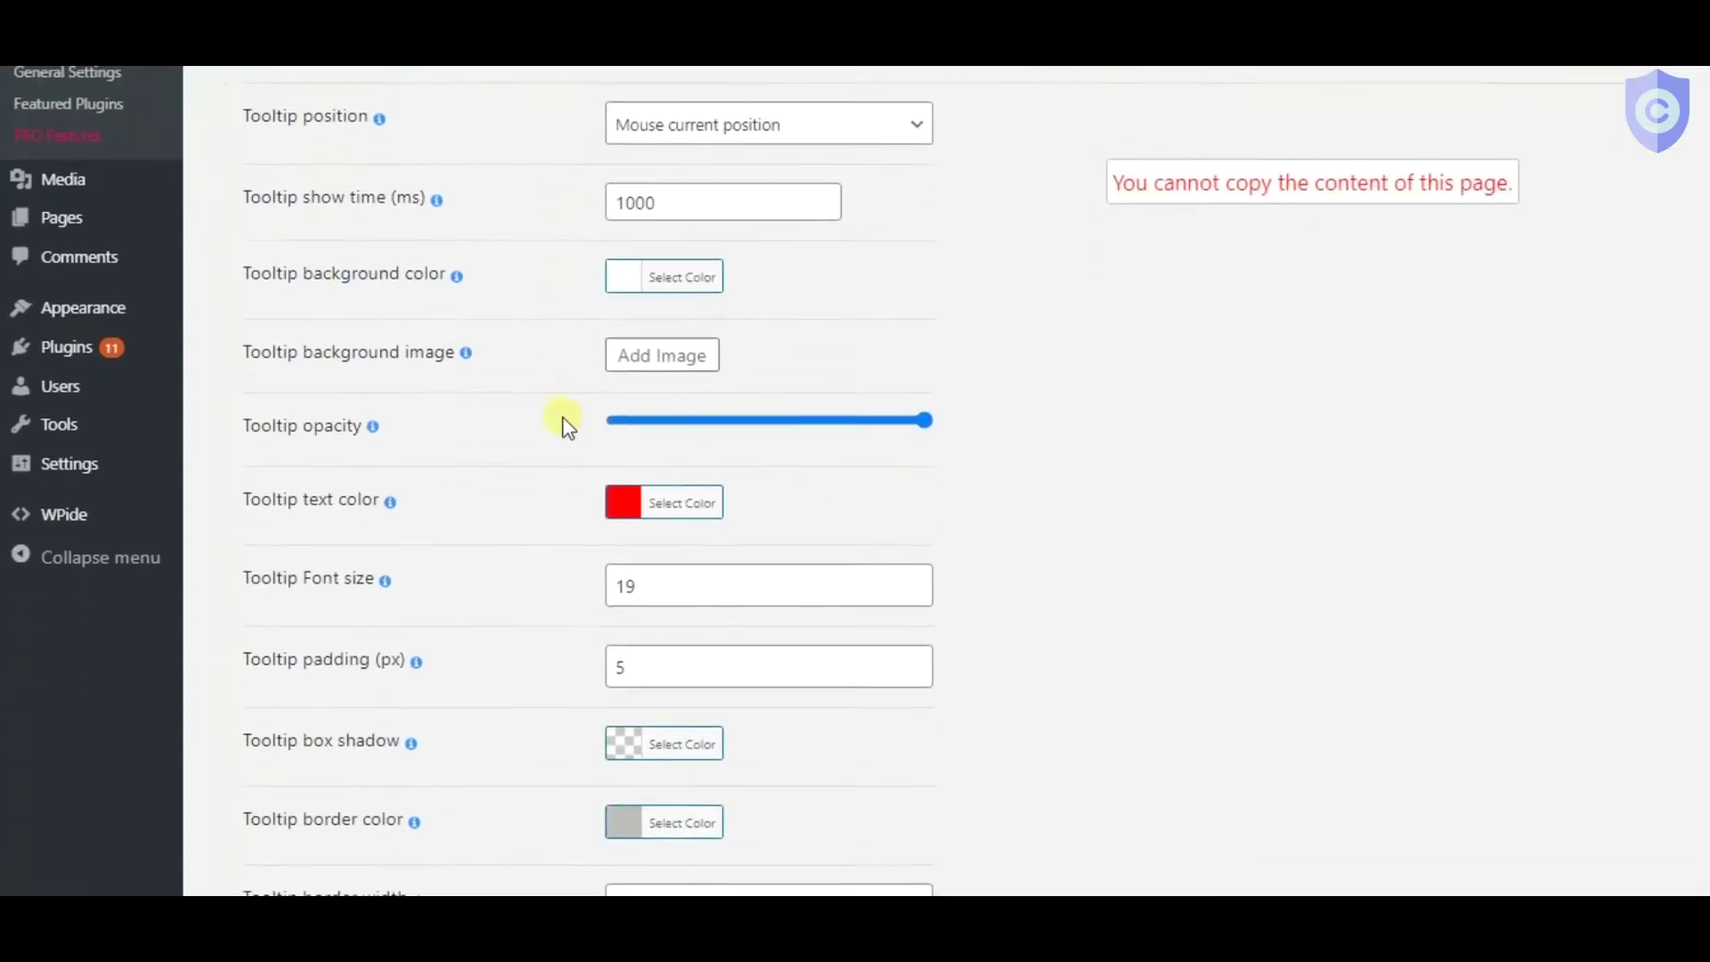
{"action": "scroll", "coordinate": [561, 419], "scroll_direction": "down", "scroll_amount": 1}
{"action": "scroll", "coordinate": [561, 419], "scroll_direction": "down", "scroll_amount": 1}
{"action": "scroll", "coordinate": [561, 419], "scroll_direction": "down", "scroll_amount": 2}
{"action": "scroll", "coordinate": [561, 419], "scroll_direction": "down", "scroll_amount": 1}
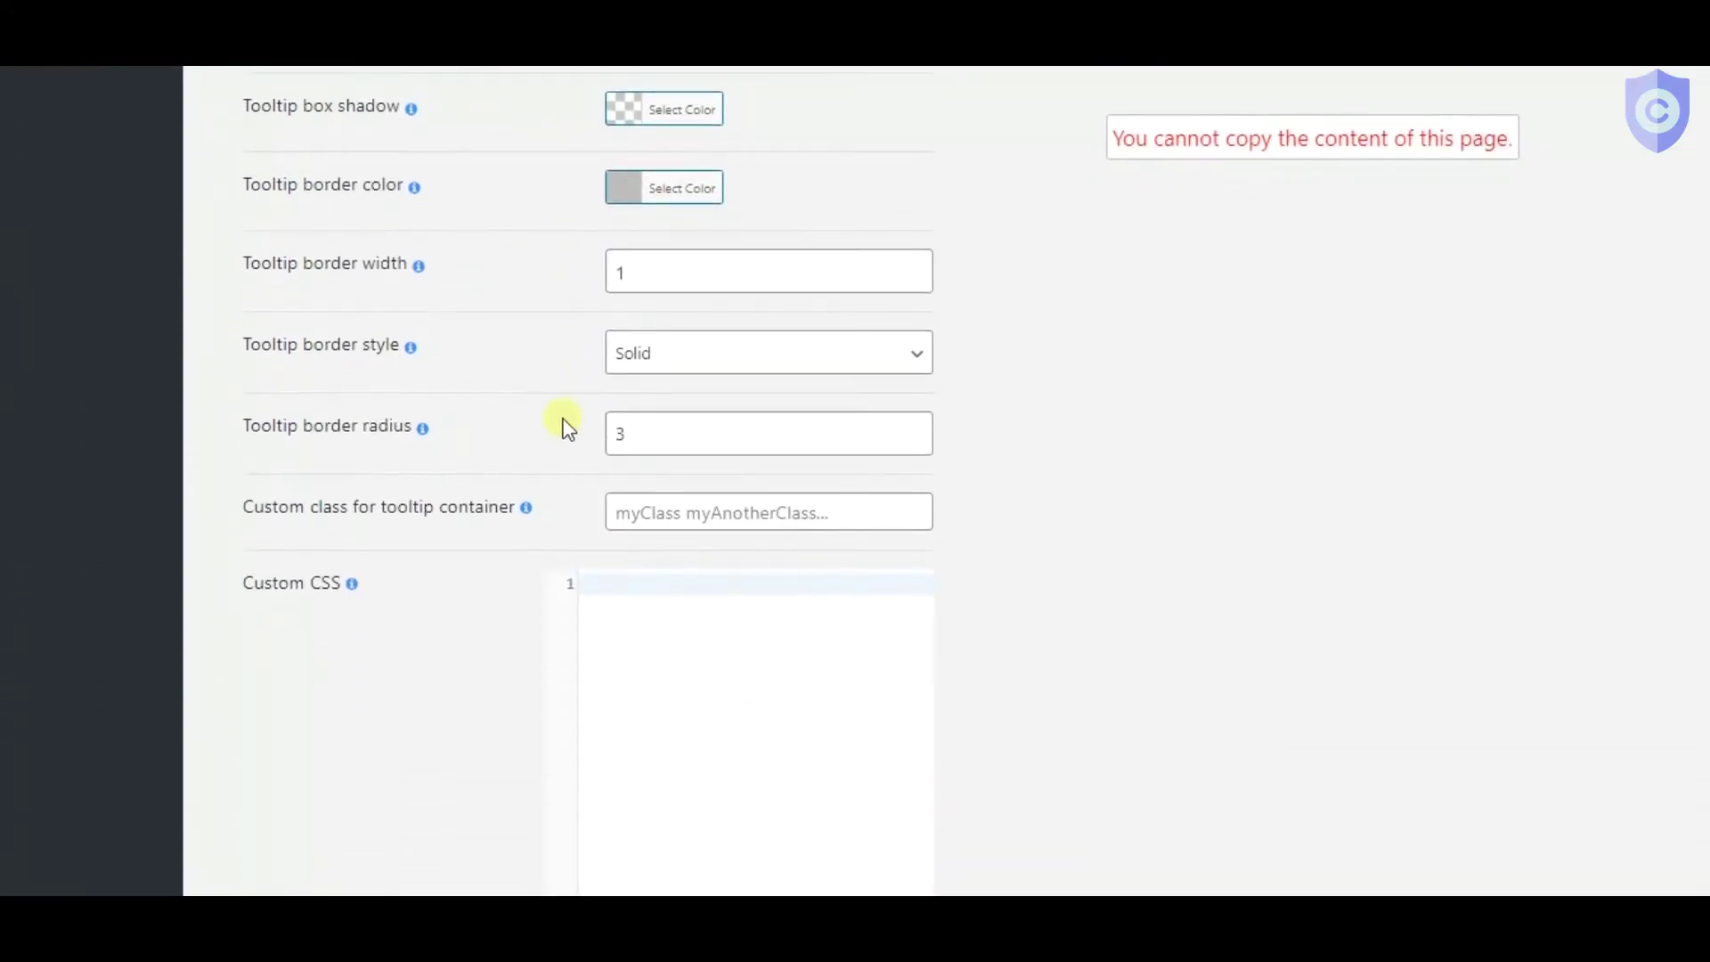
{"action": "scroll", "coordinate": [563, 417], "scroll_direction": "down", "scroll_amount": 2}
{"action": "scroll", "coordinate": [565, 425], "scroll_direction": "down", "scroll_amount": 1}
{"action": "key", "text": "Home"}
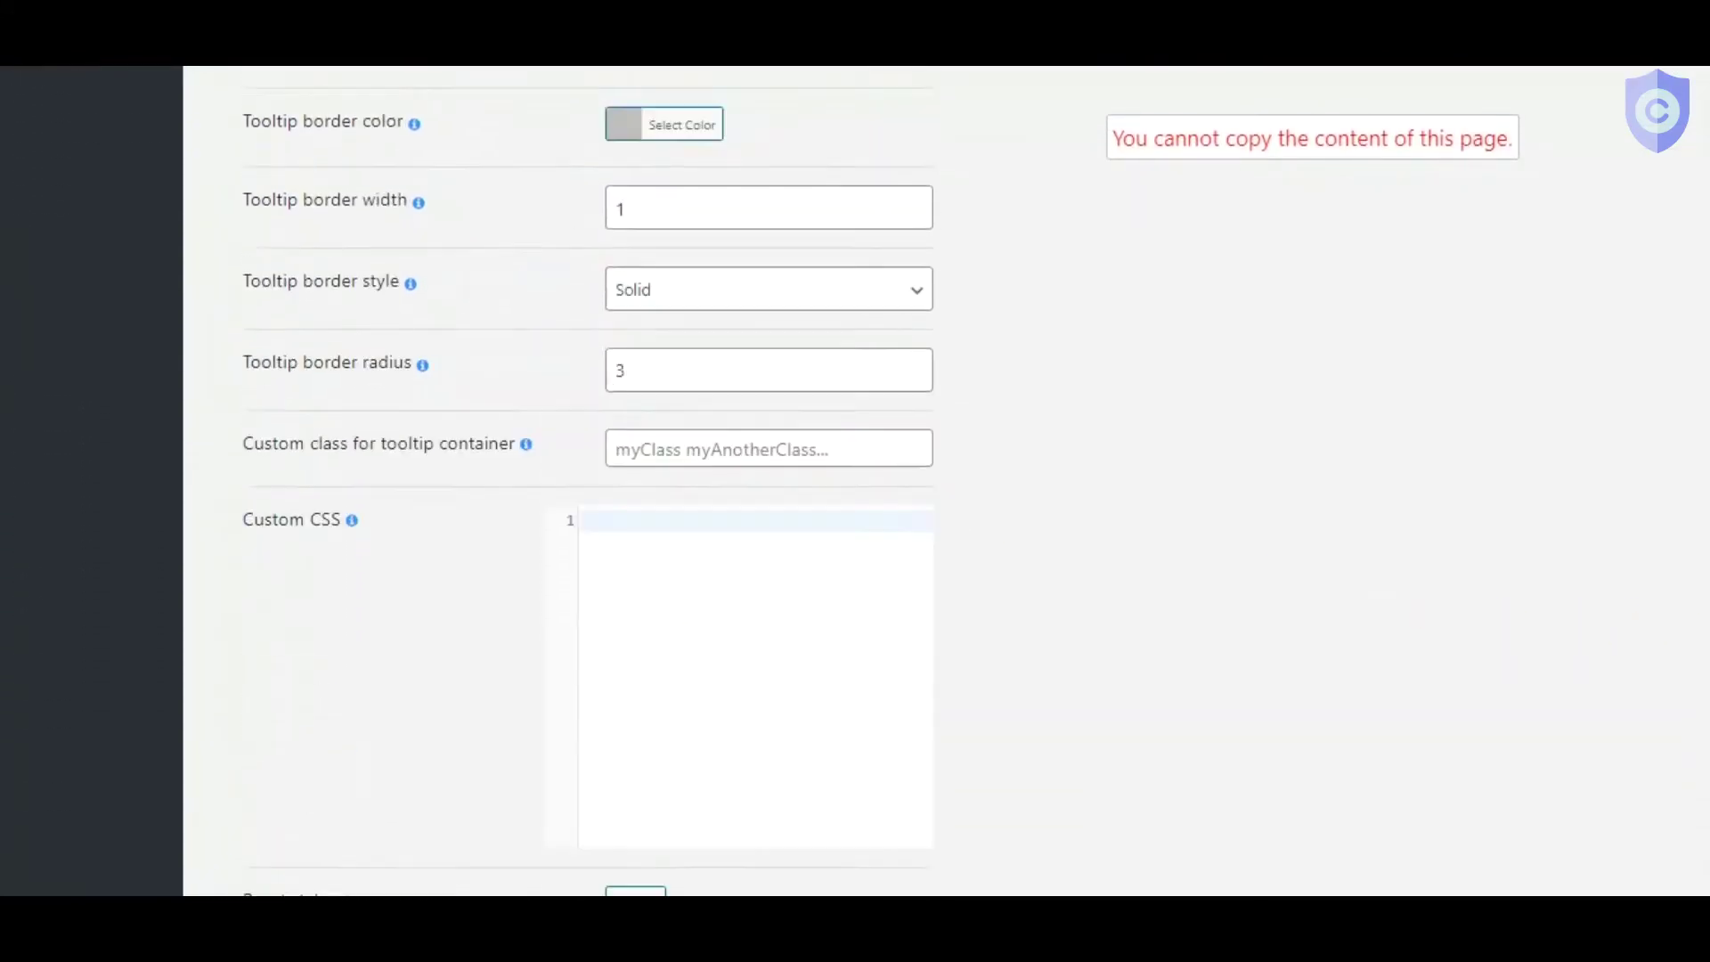
{"action": "left_click", "coordinate": [577, 265]}
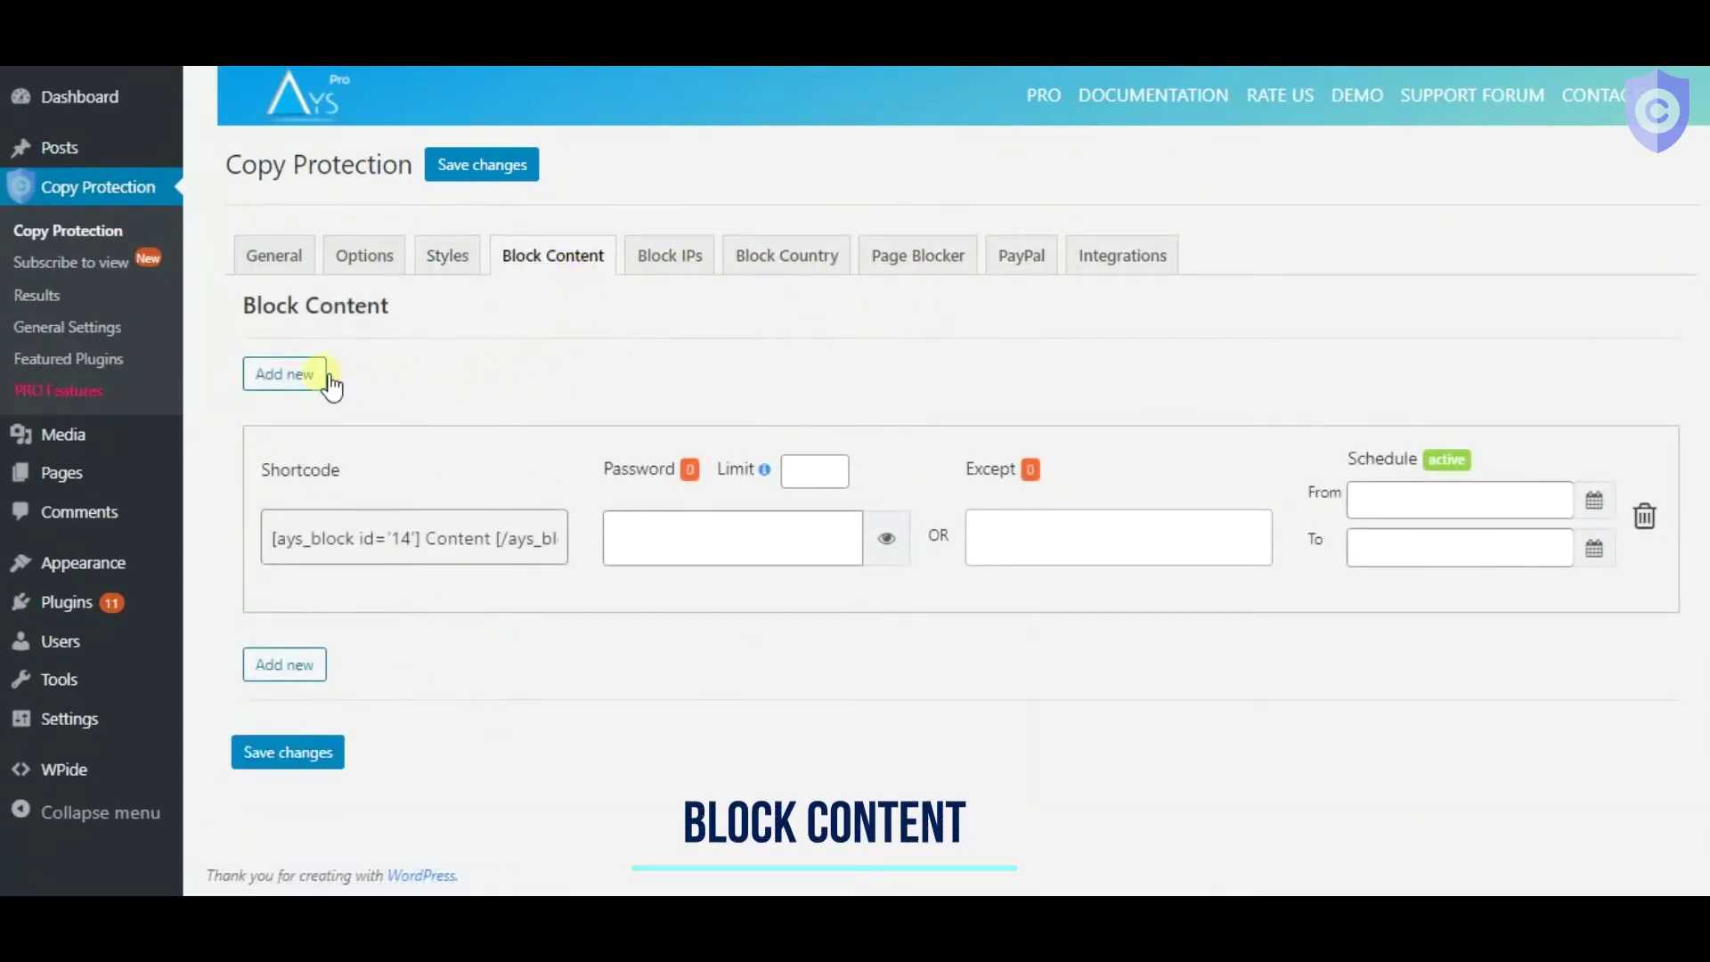
{"action": "left_click", "coordinate": [408, 535]}
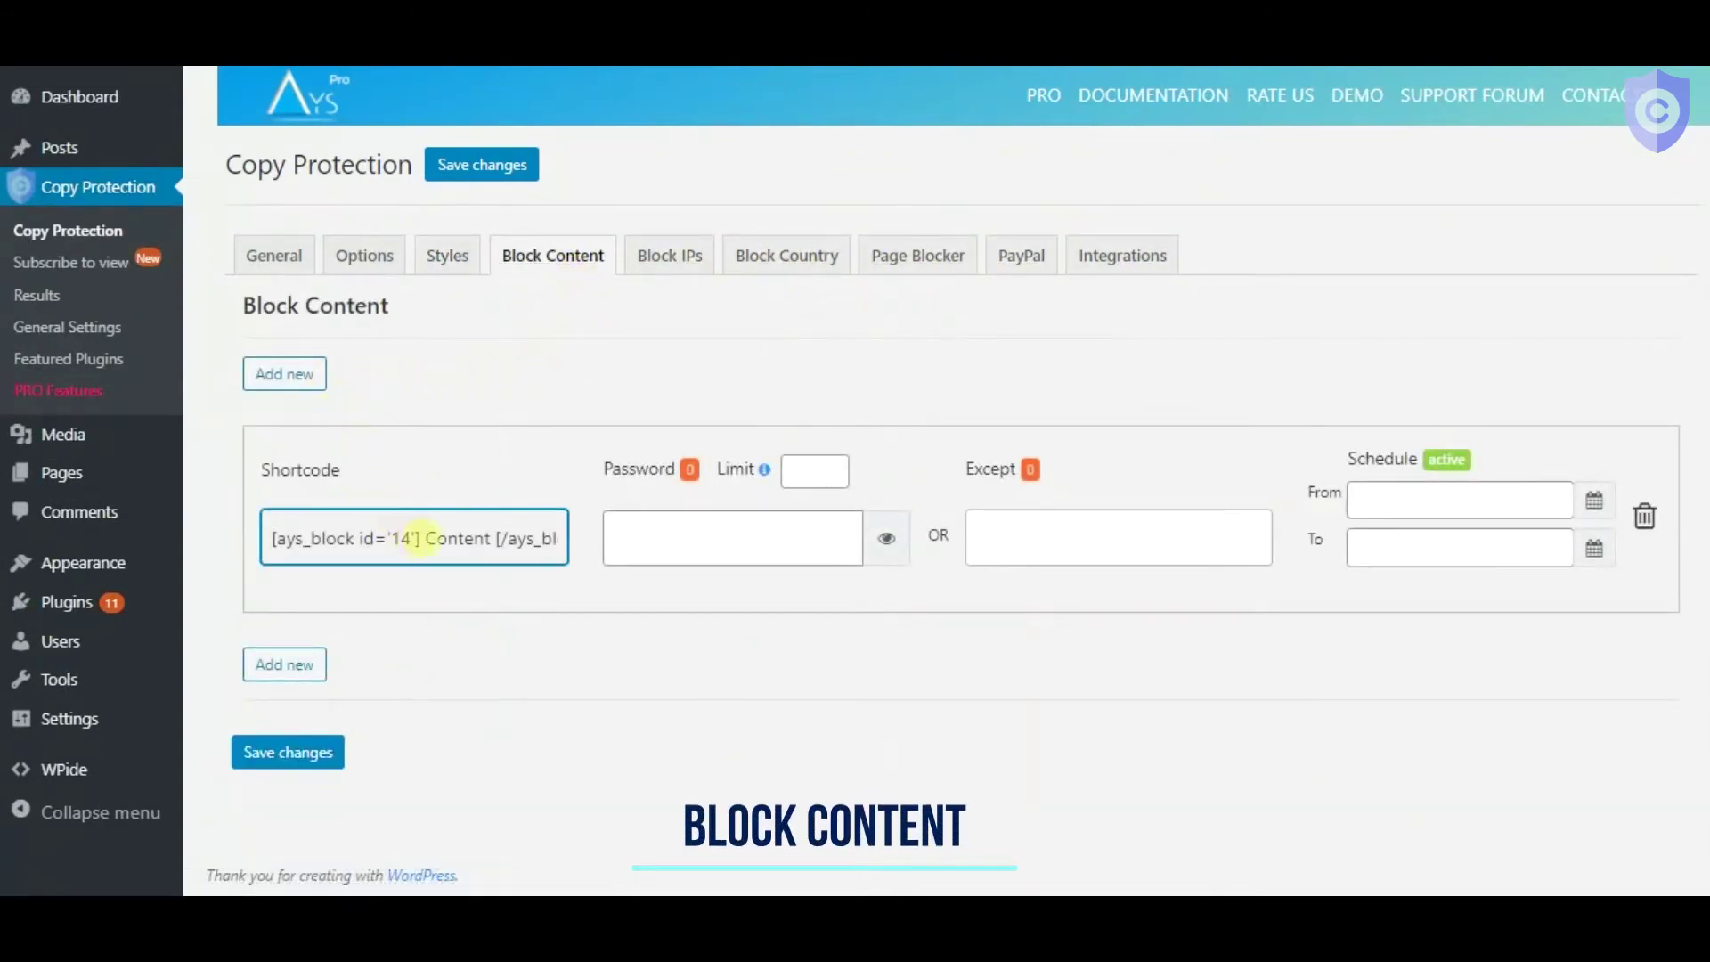
{"action": "left_click_drag", "start_coordinate": [420, 538], "coordinate": [275, 539]}
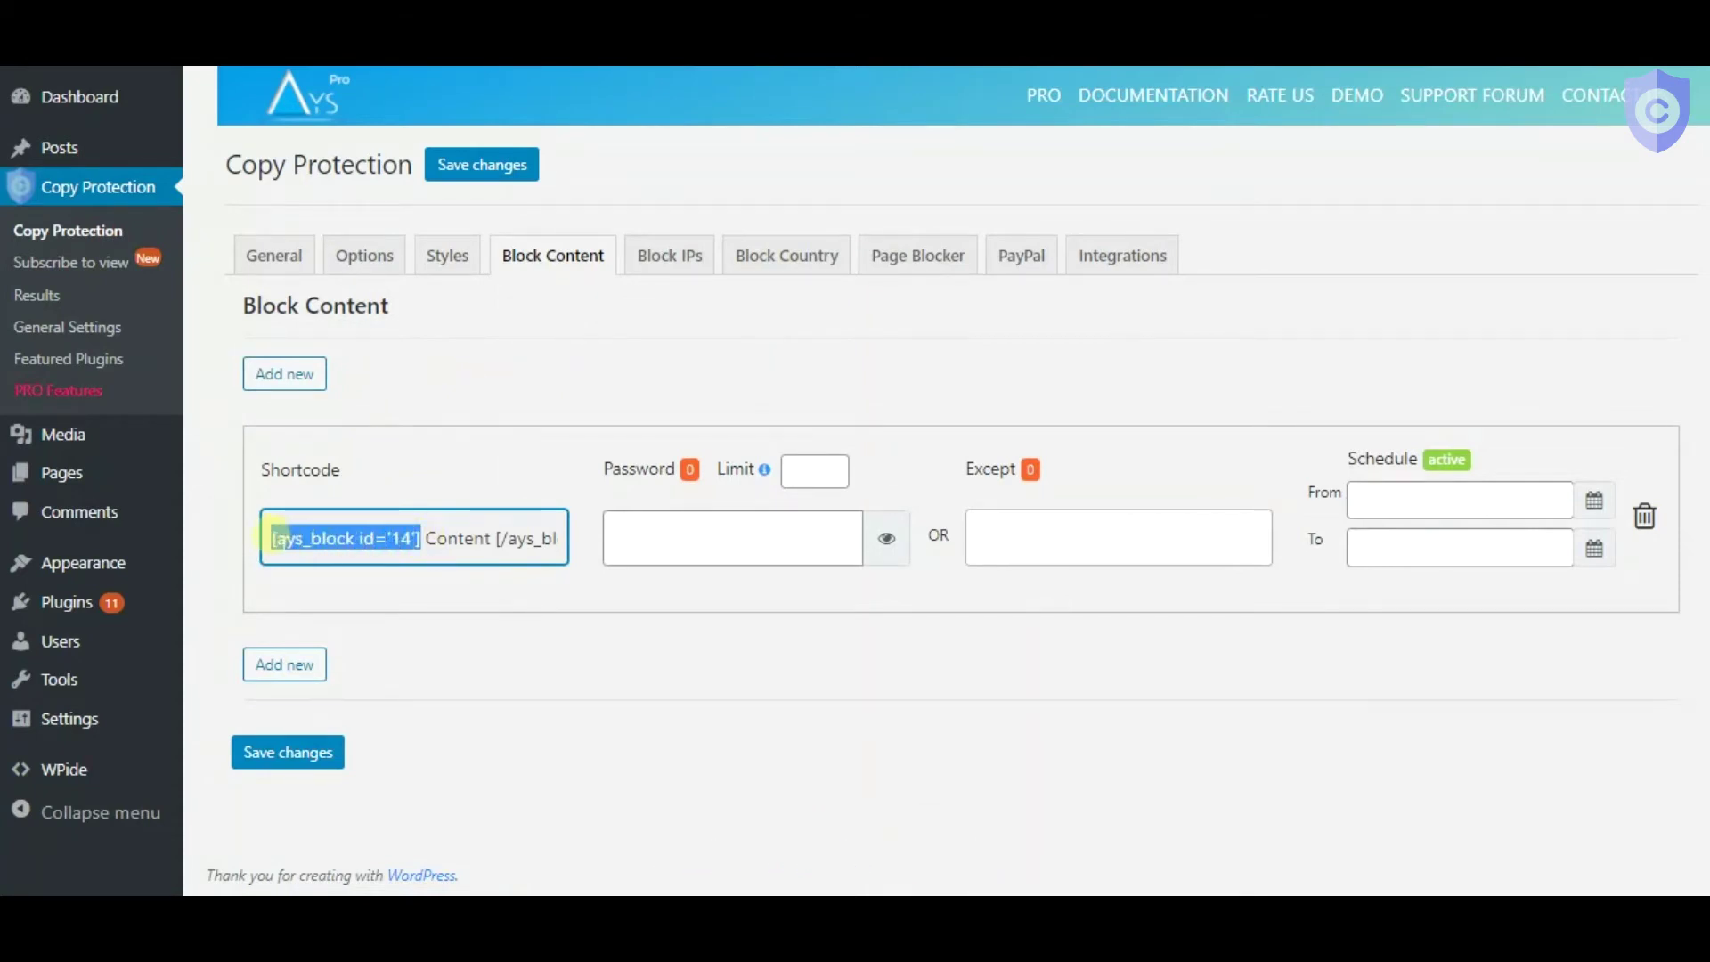
{"action": "left_click", "coordinate": [483, 558]}
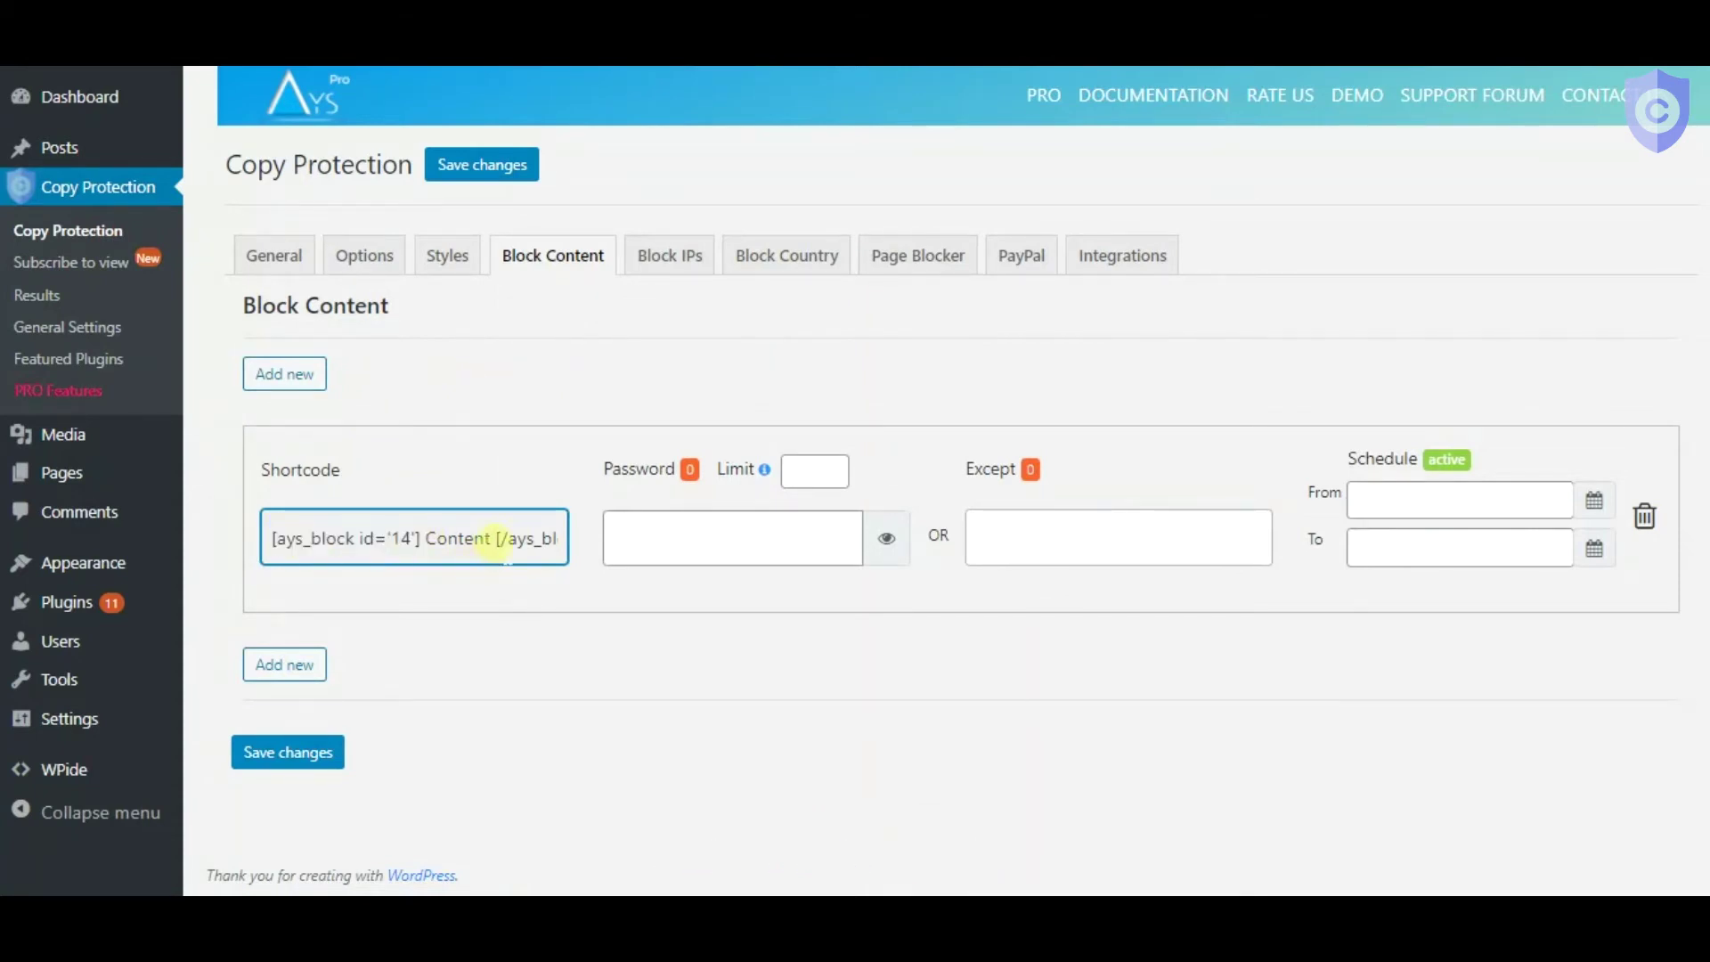
{"action": "left_click_drag", "start_coordinate": [527, 543], "coordinate": [570, 539]}
{"action": "left_click", "coordinate": [532, 538]}
{"action": "left_click", "coordinate": [661, 538]}
{"action": "left_click", "coordinate": [1016, 534]}
{"action": "scroll", "coordinate": [1025, 685], "scroll_direction": "down", "scroll_amount": 5}
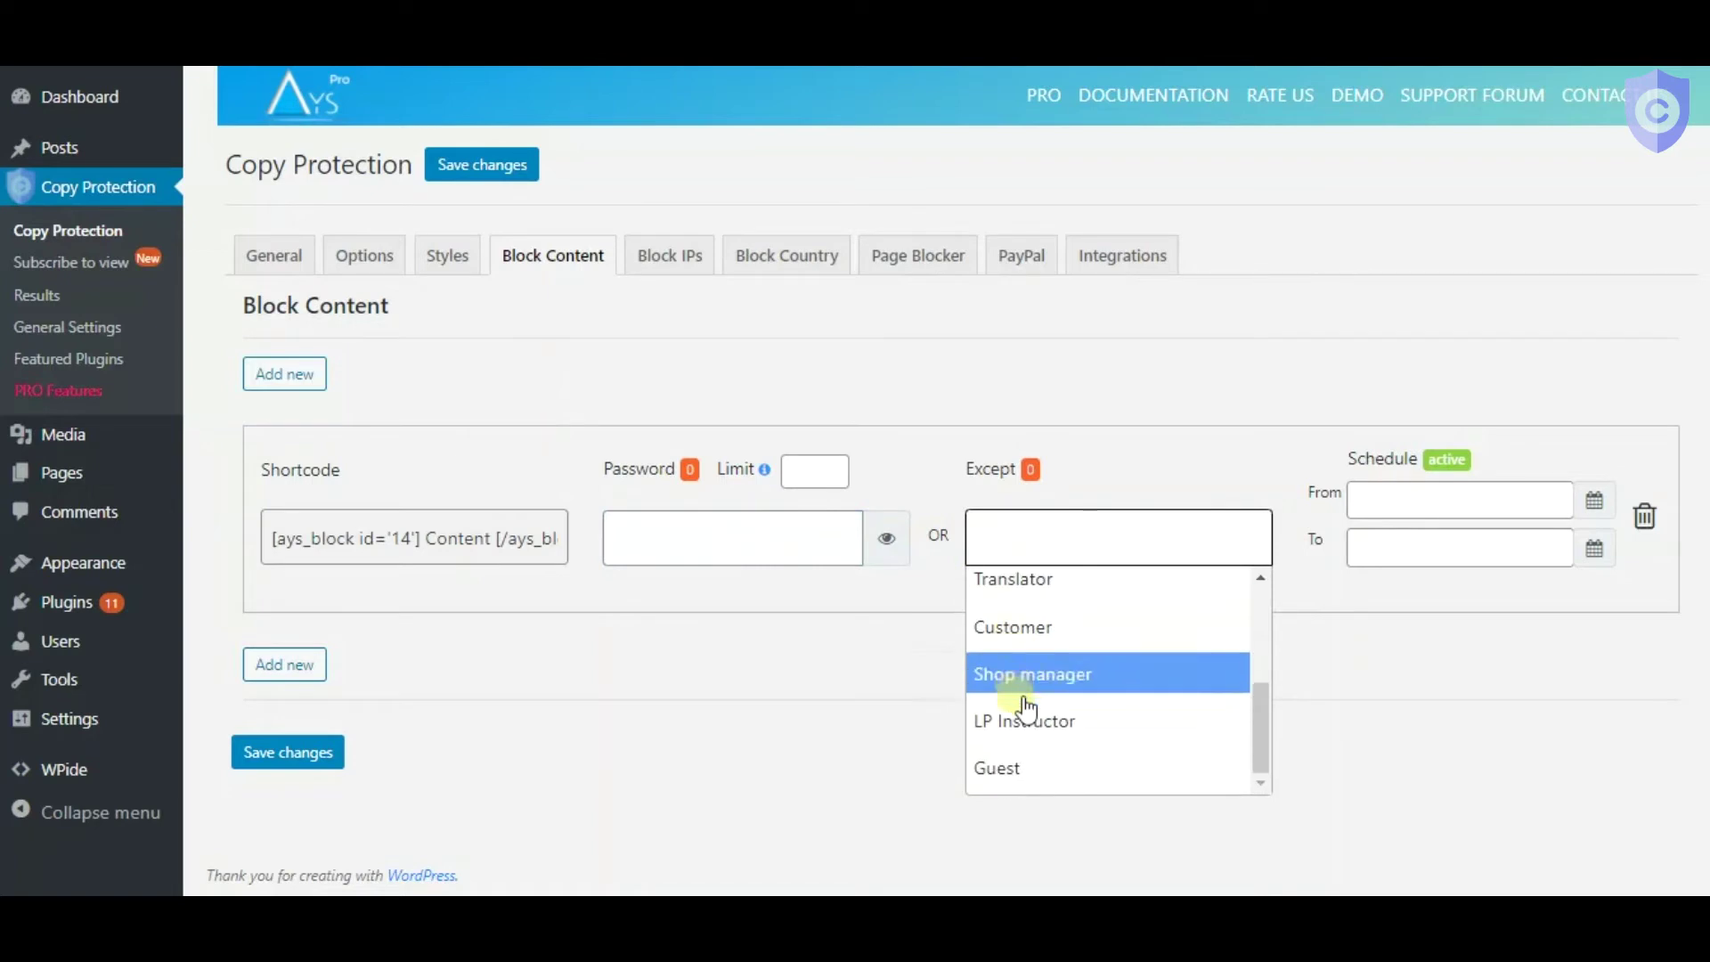
{"action": "key", "text": "Escape"}
{"action": "left_click", "coordinate": [1391, 503]}
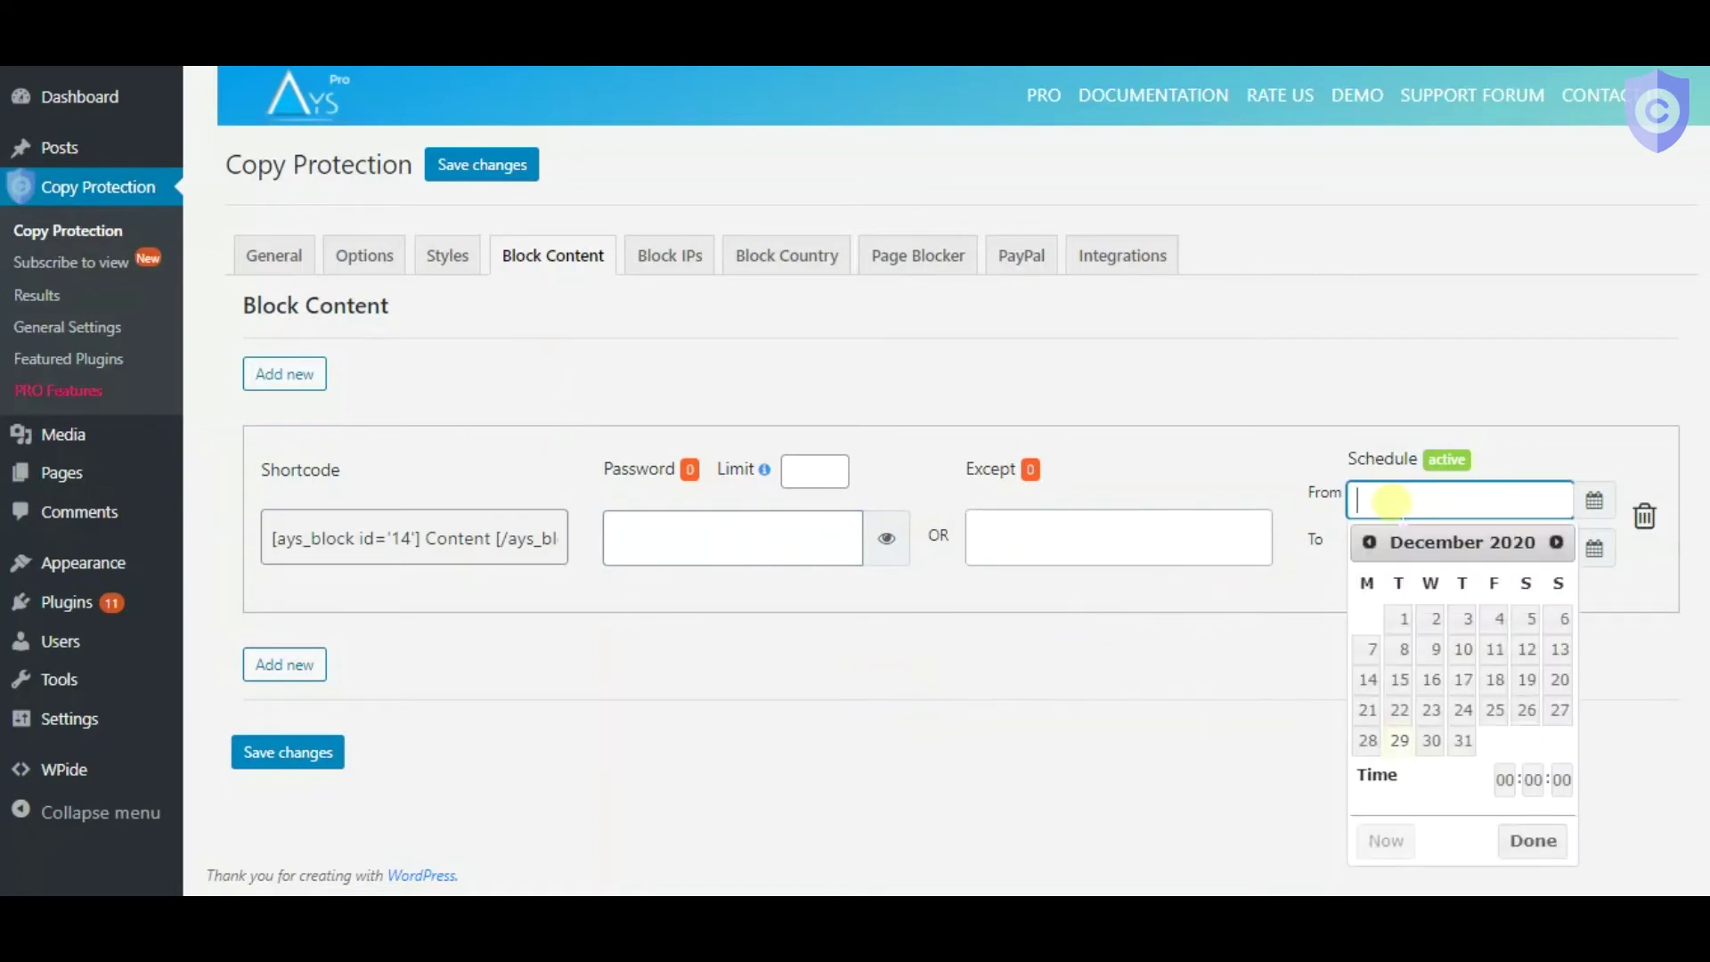
{"action": "left_click", "coordinate": [1356, 547]}
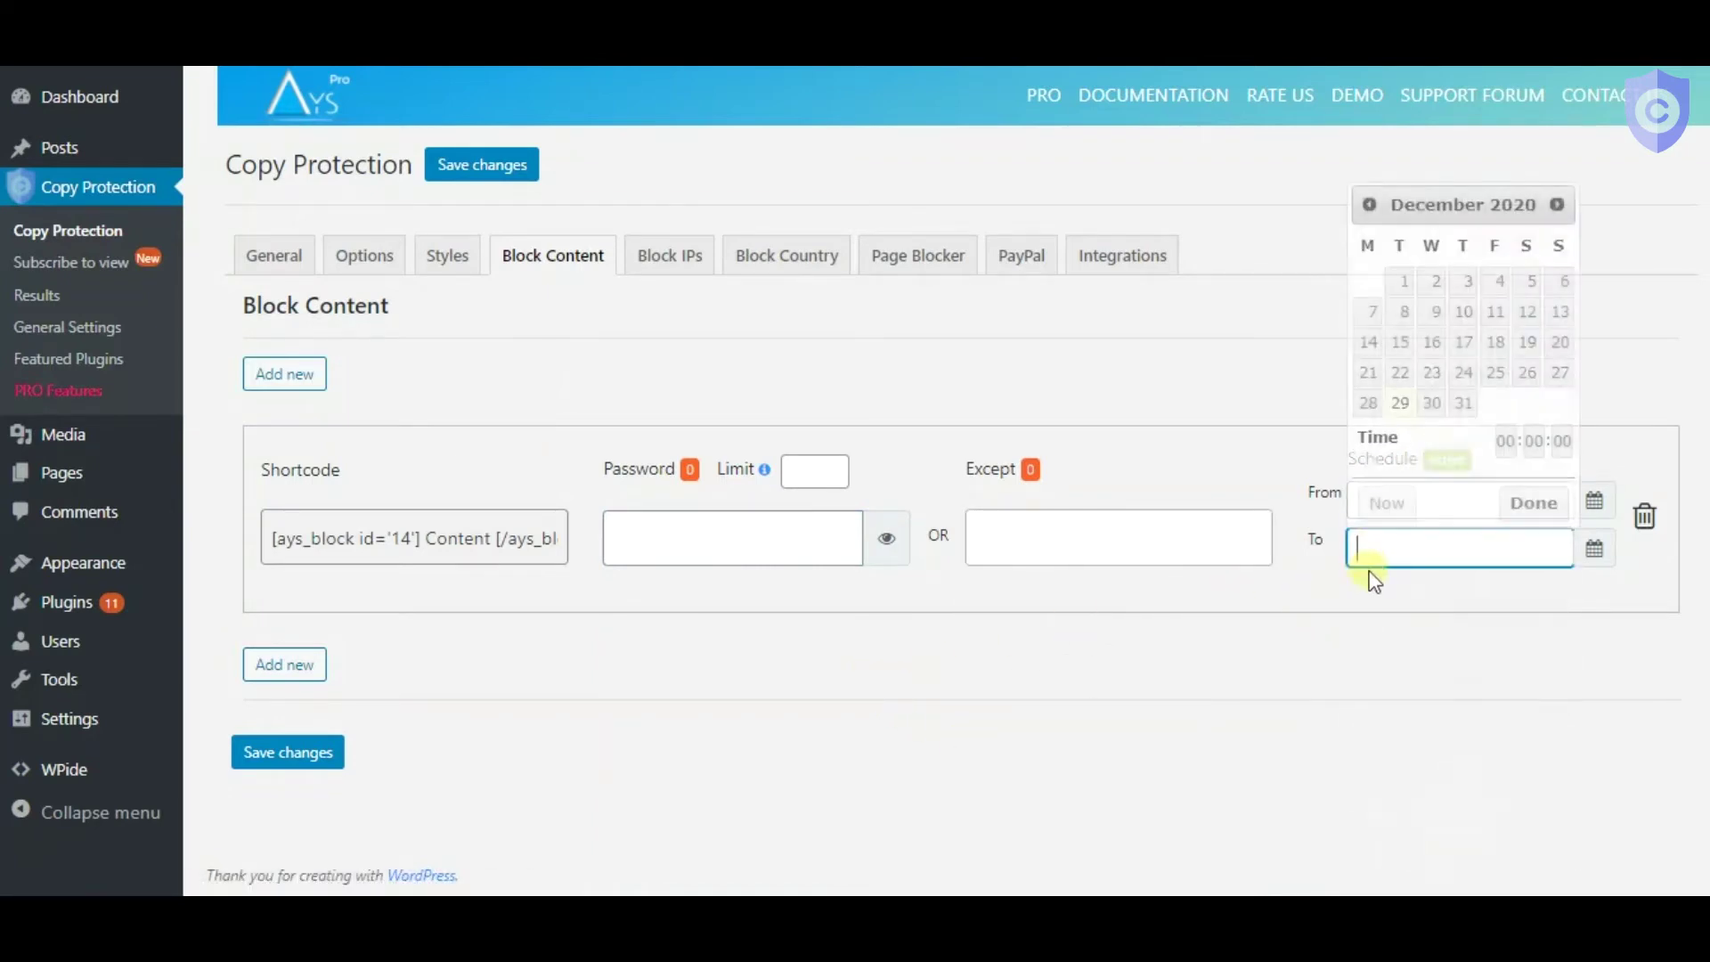
{"action": "left_click", "coordinate": [1272, 365]}
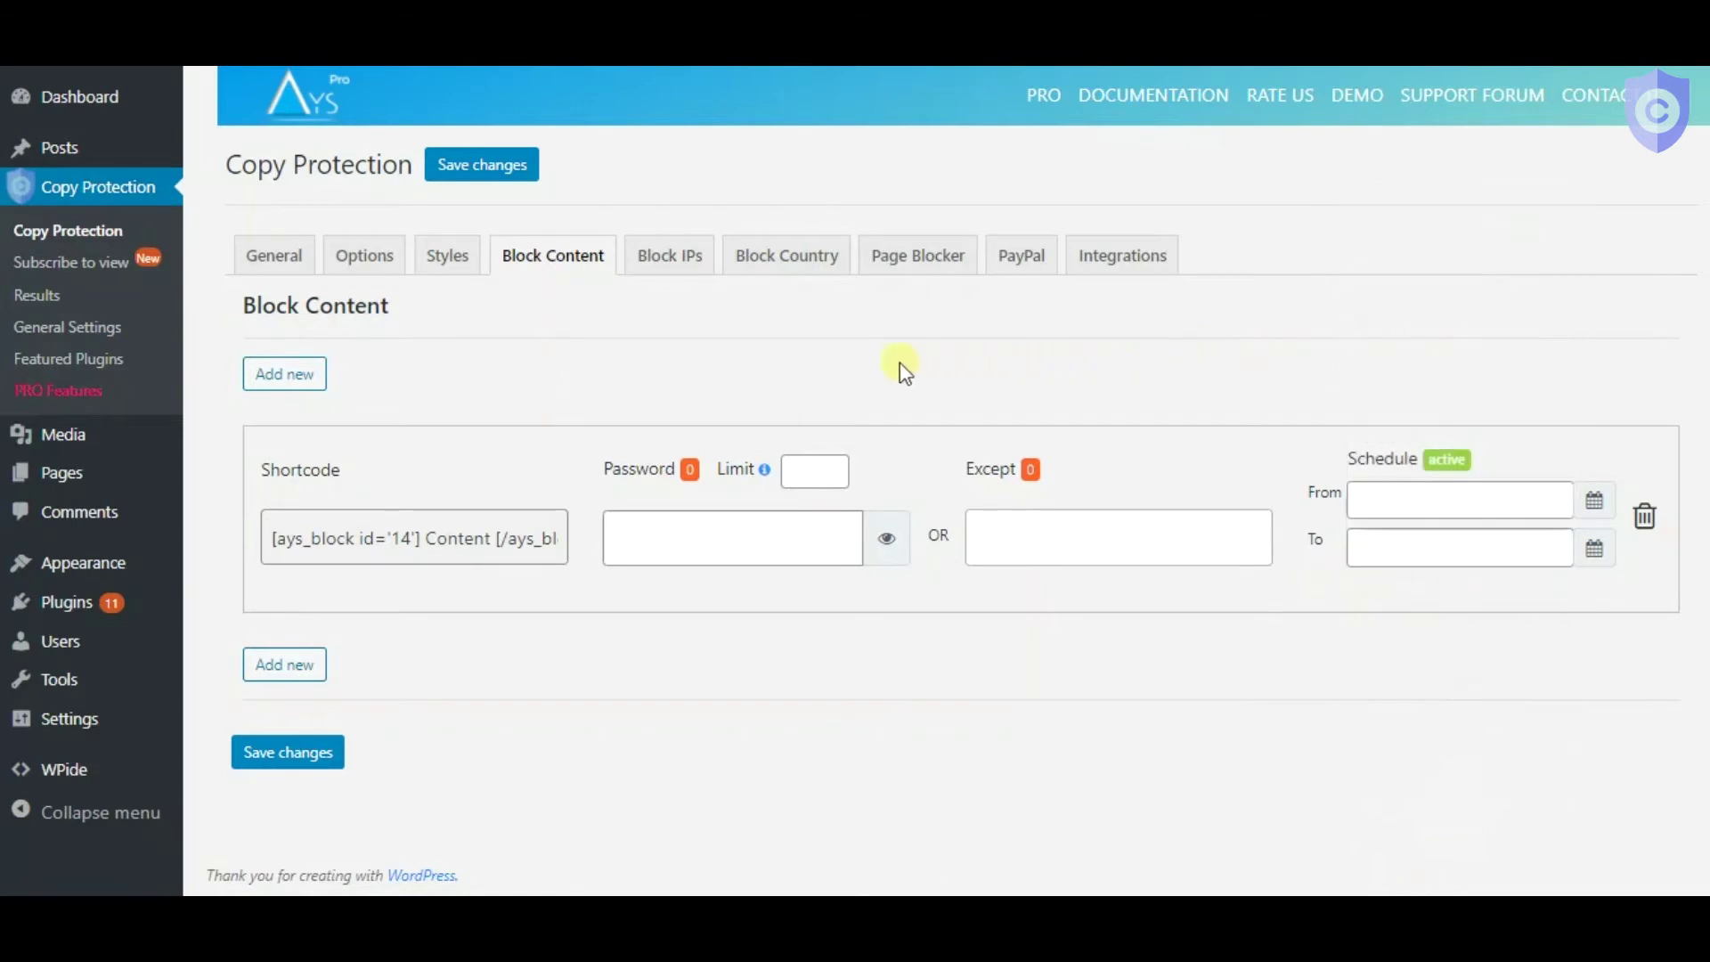
Browse the PRO-only Block IPs, Block Country, Page Blocker and PayPal settings.
{"action": "left_click", "coordinate": [662, 265]}
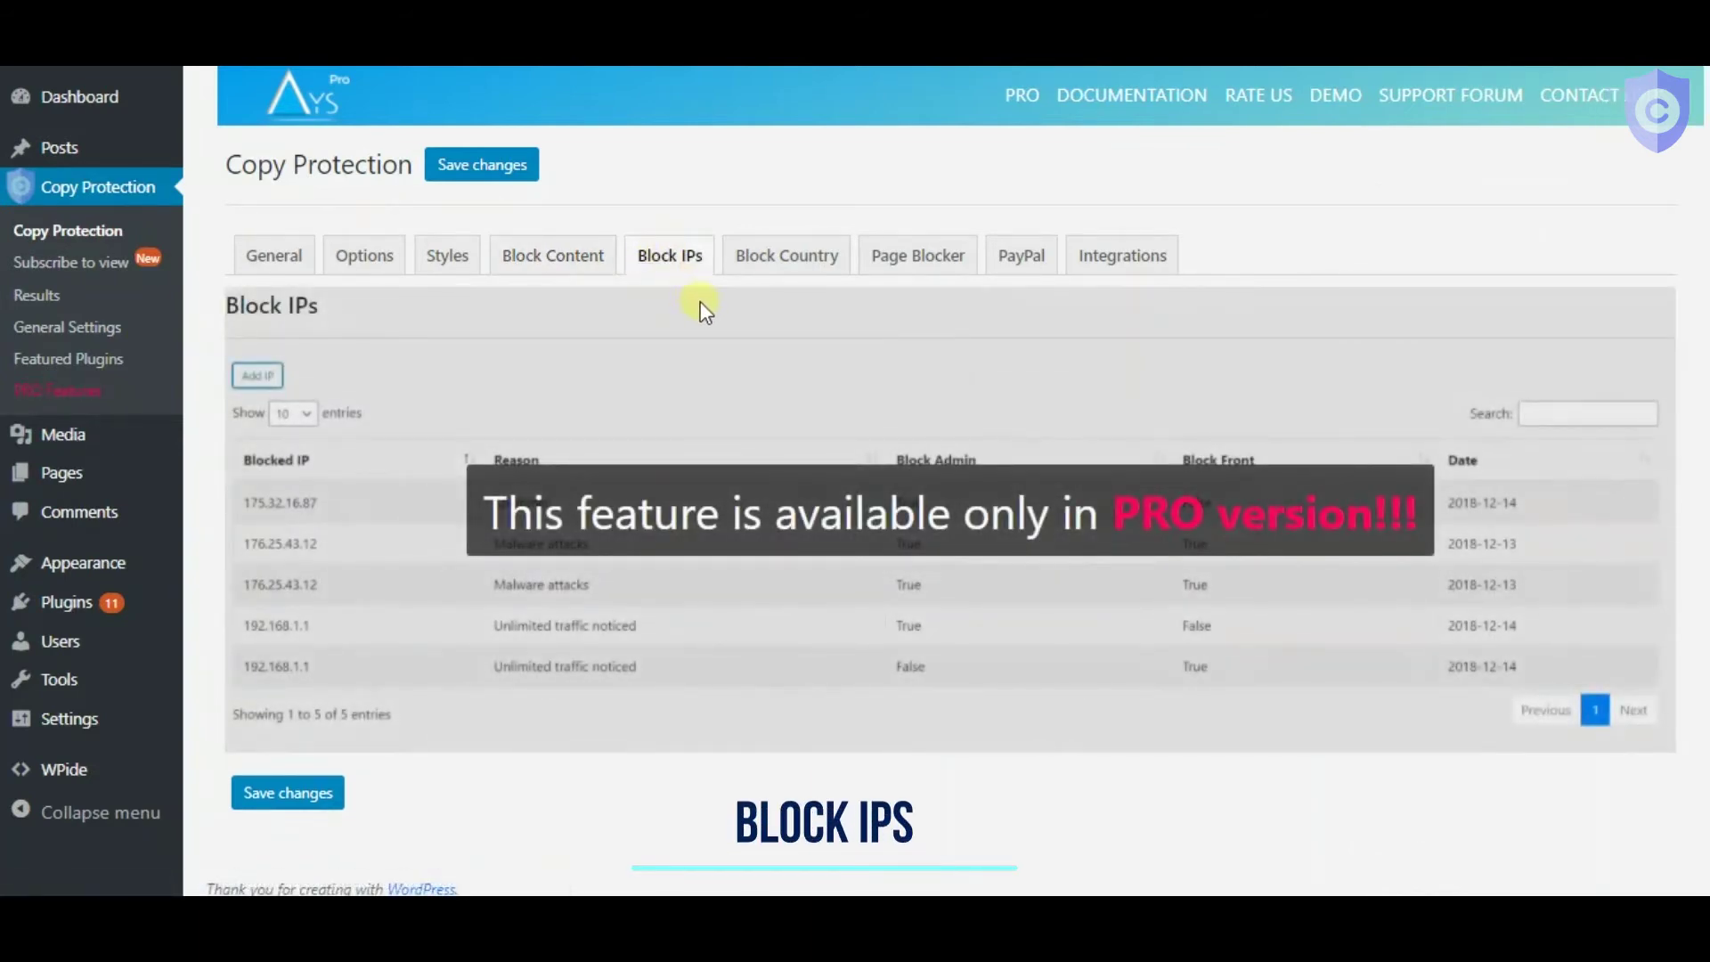
{"action": "left_click", "coordinate": [789, 261]}
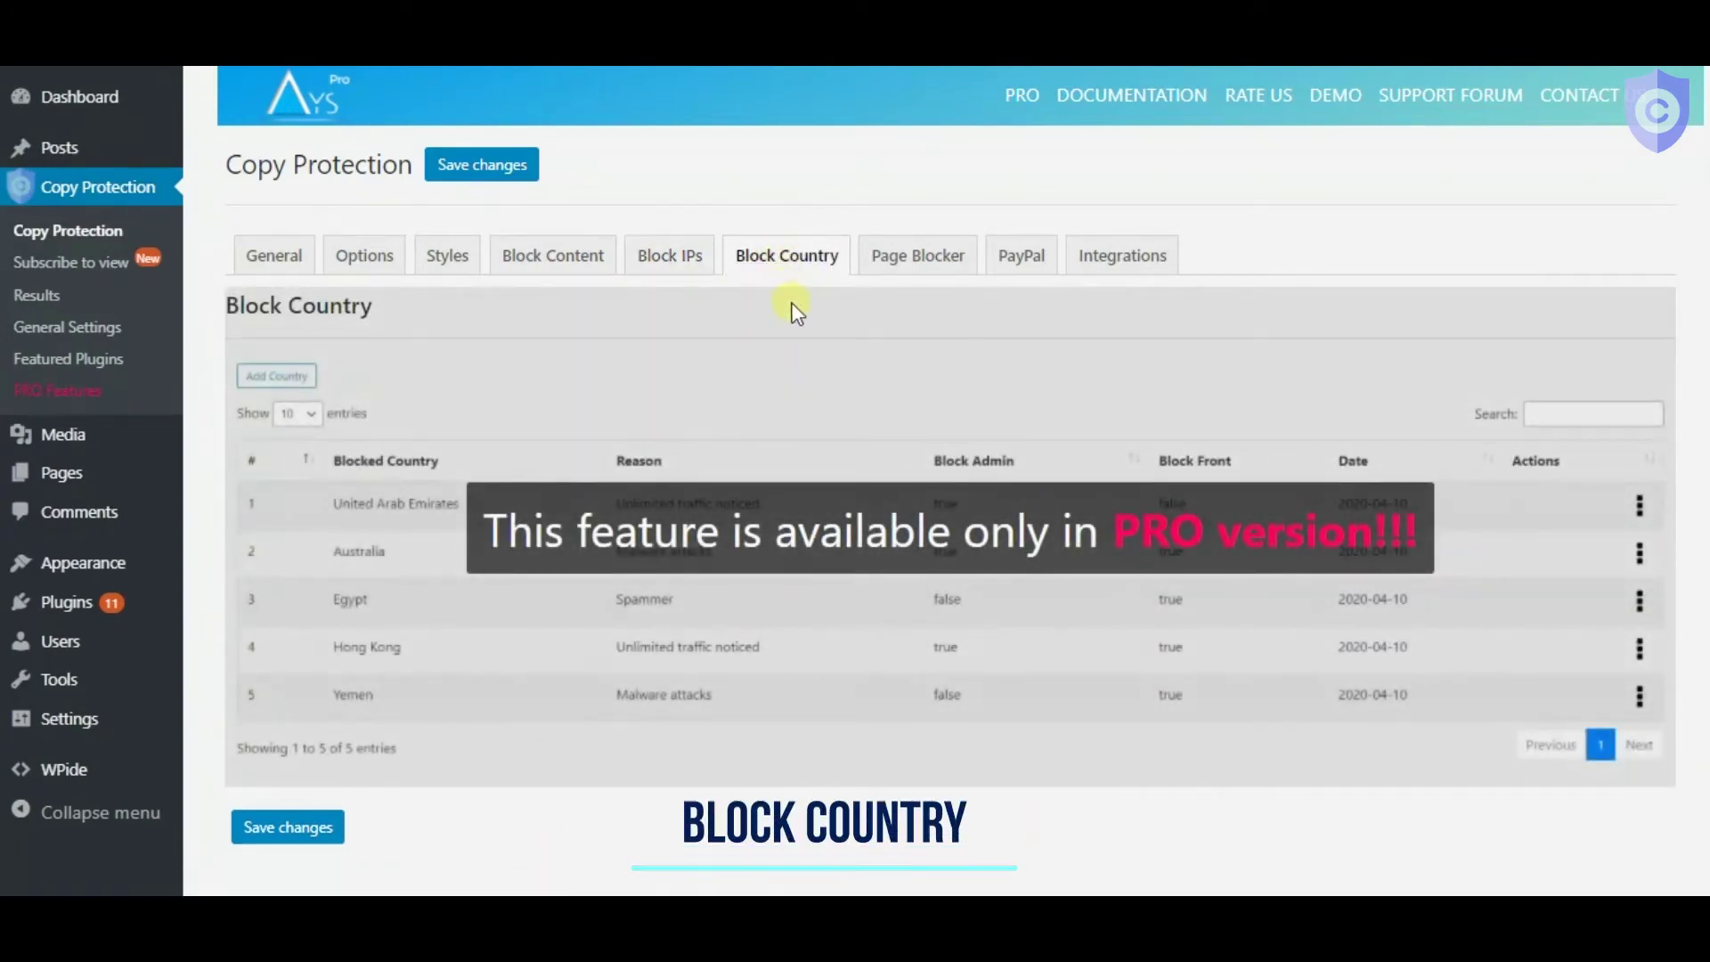
{"action": "left_click", "coordinate": [916, 257]}
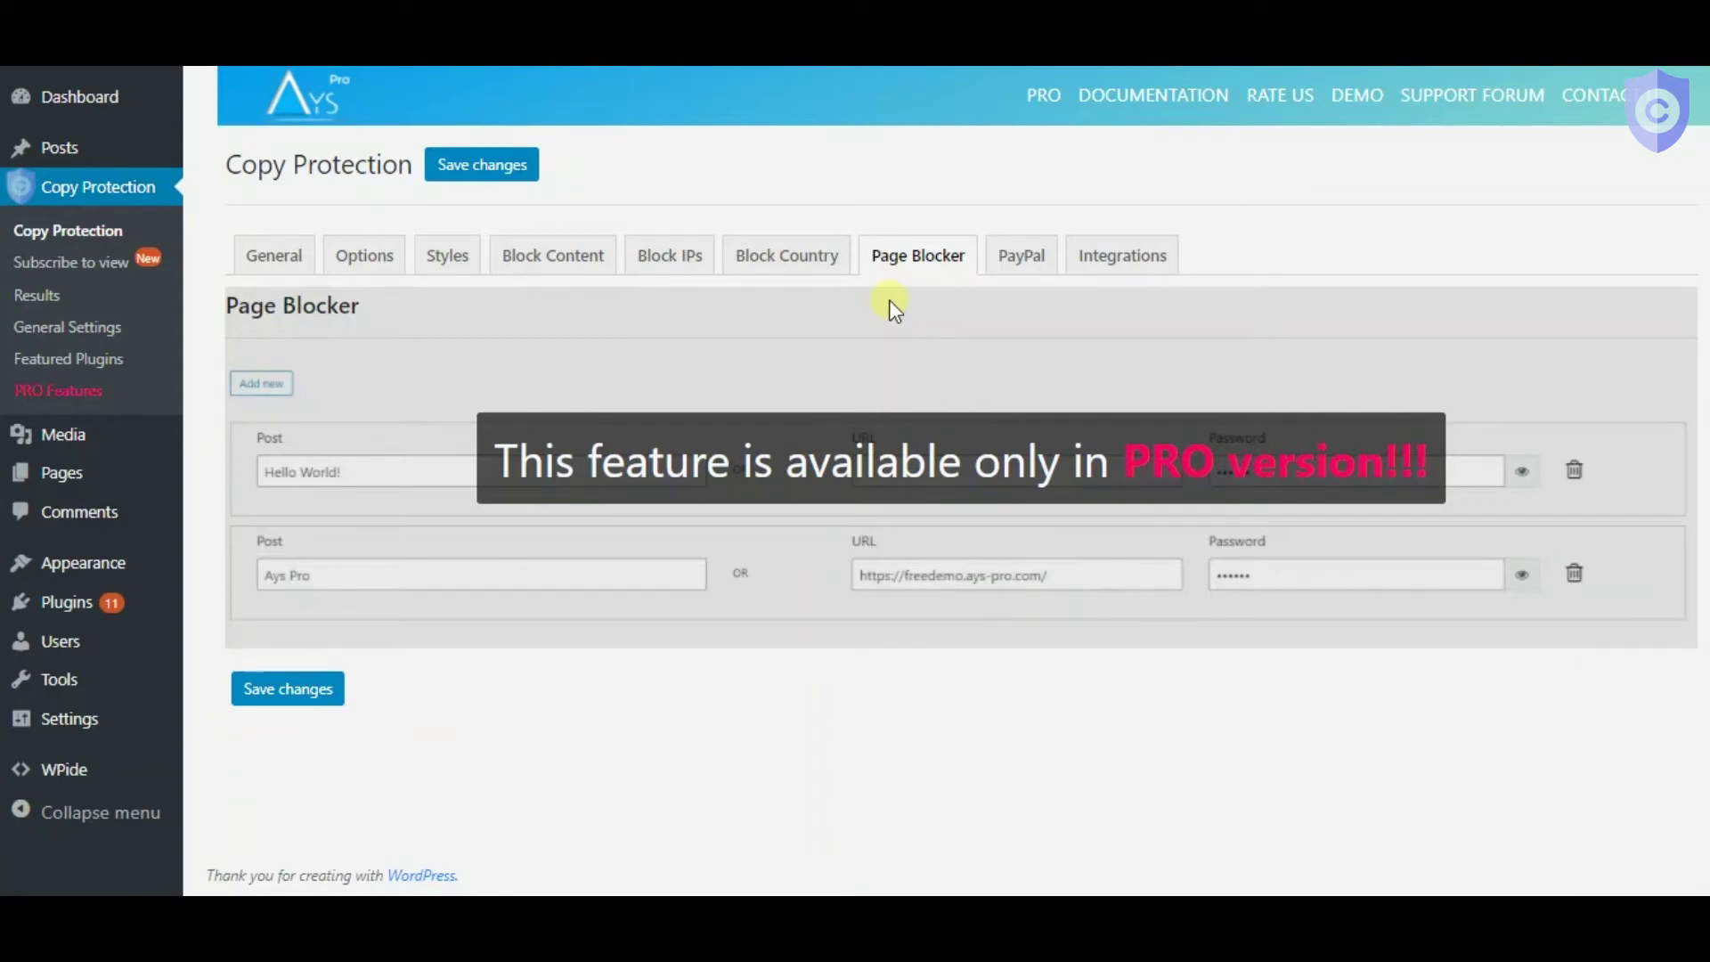
{"action": "left_click", "coordinate": [1015, 264]}
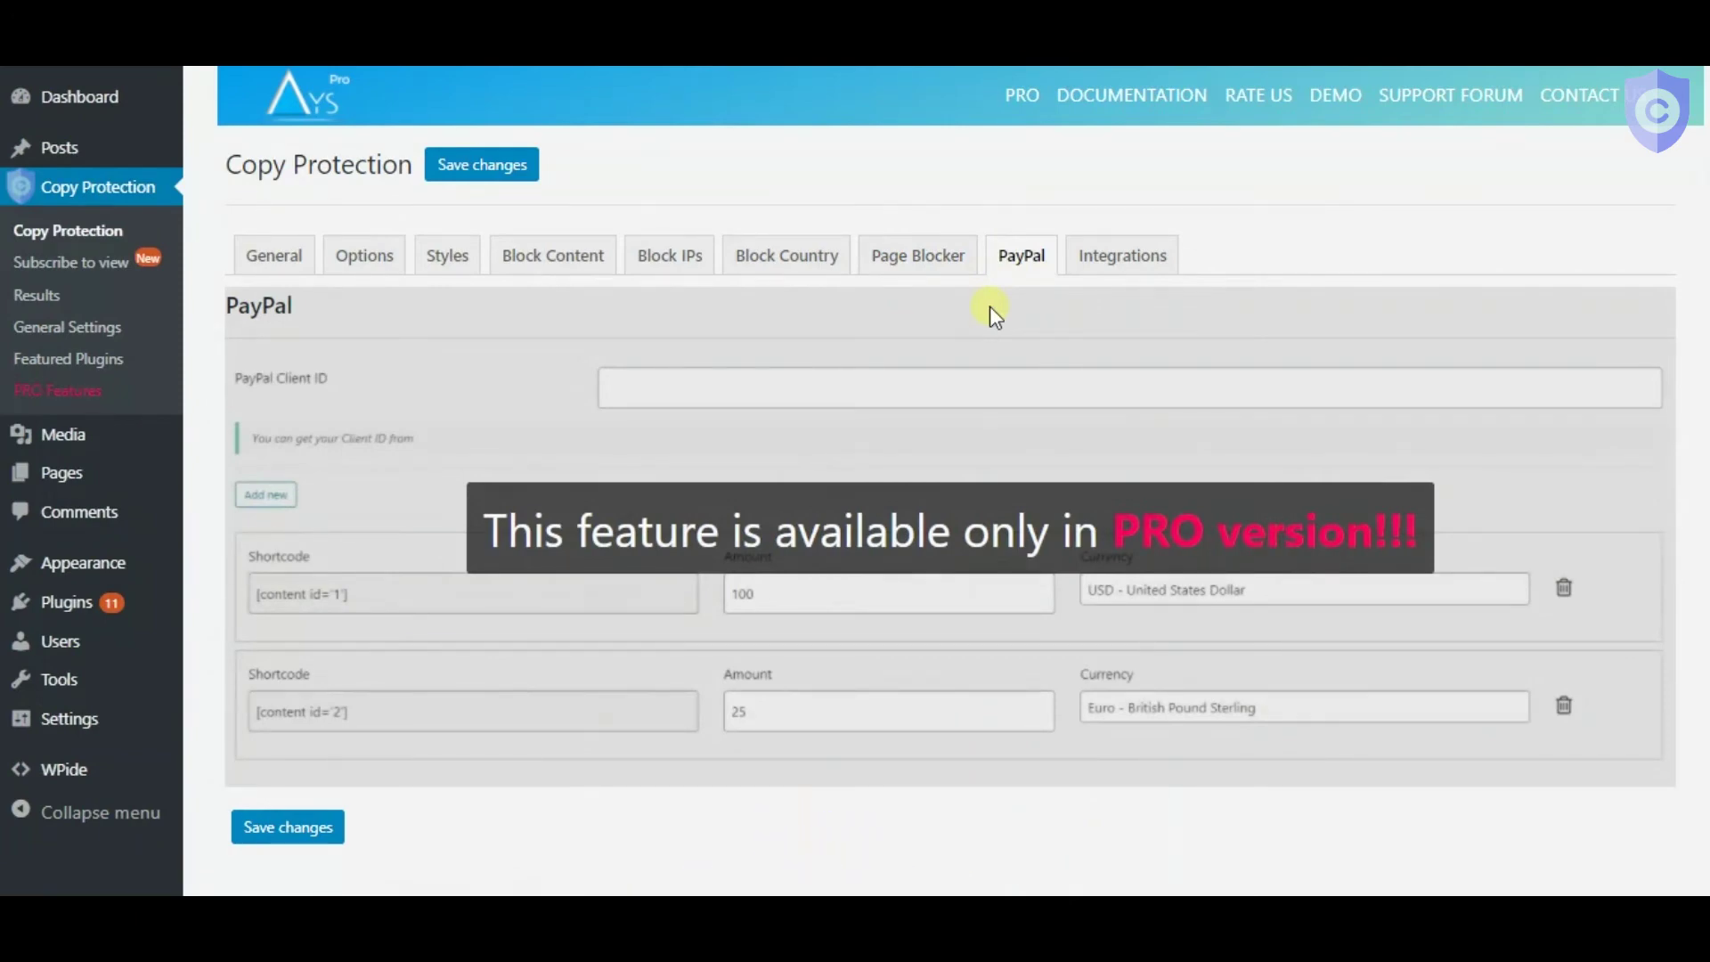
Set the MailChimp integration to the Aregak nonprofit organization list.
{"action": "left_click", "coordinate": [1136, 271]}
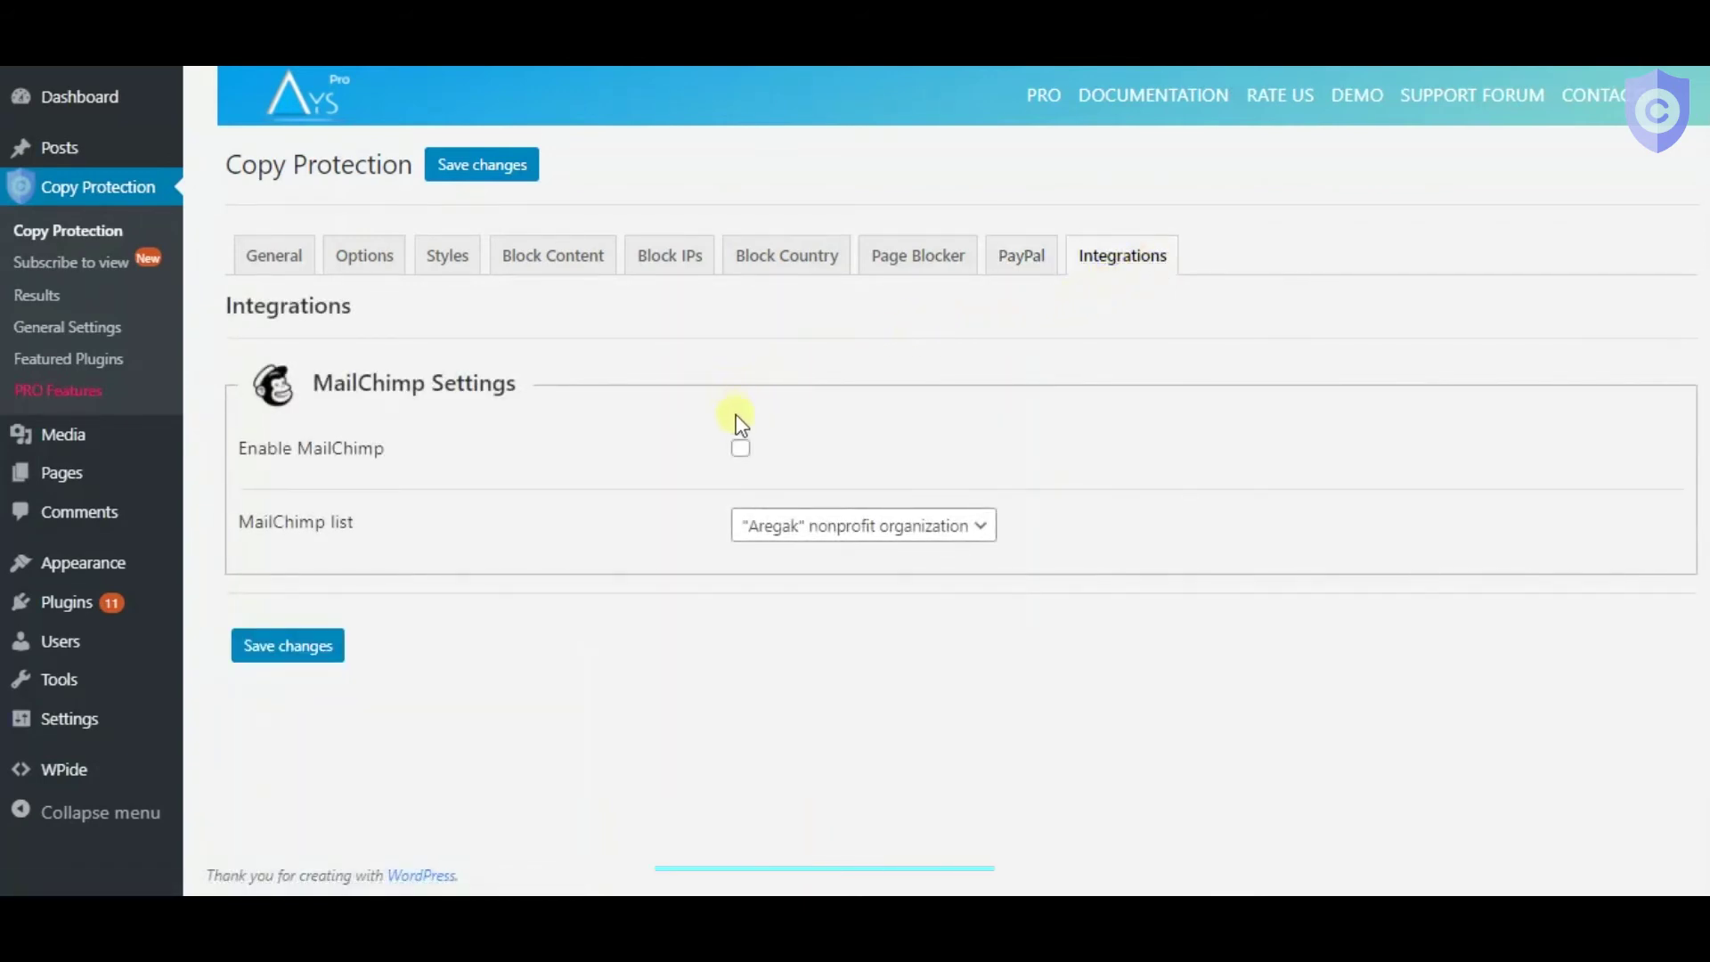
{"action": "left_click", "coordinate": [743, 511]}
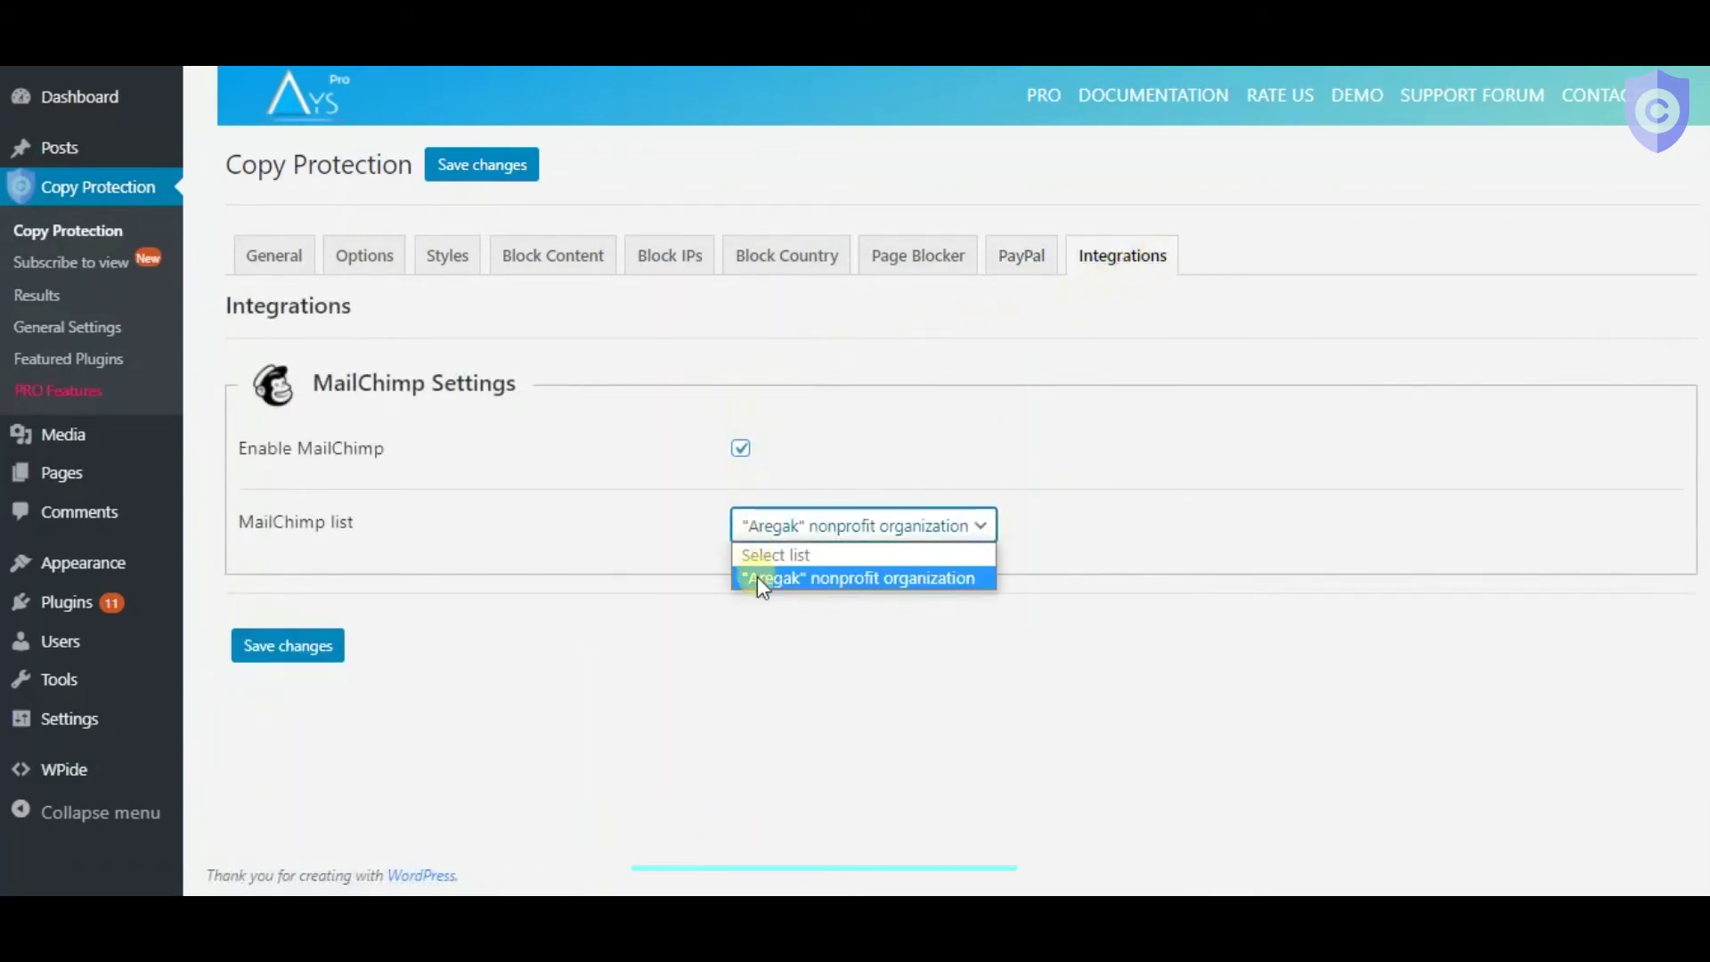
{"action": "left_click", "coordinate": [693, 547]}
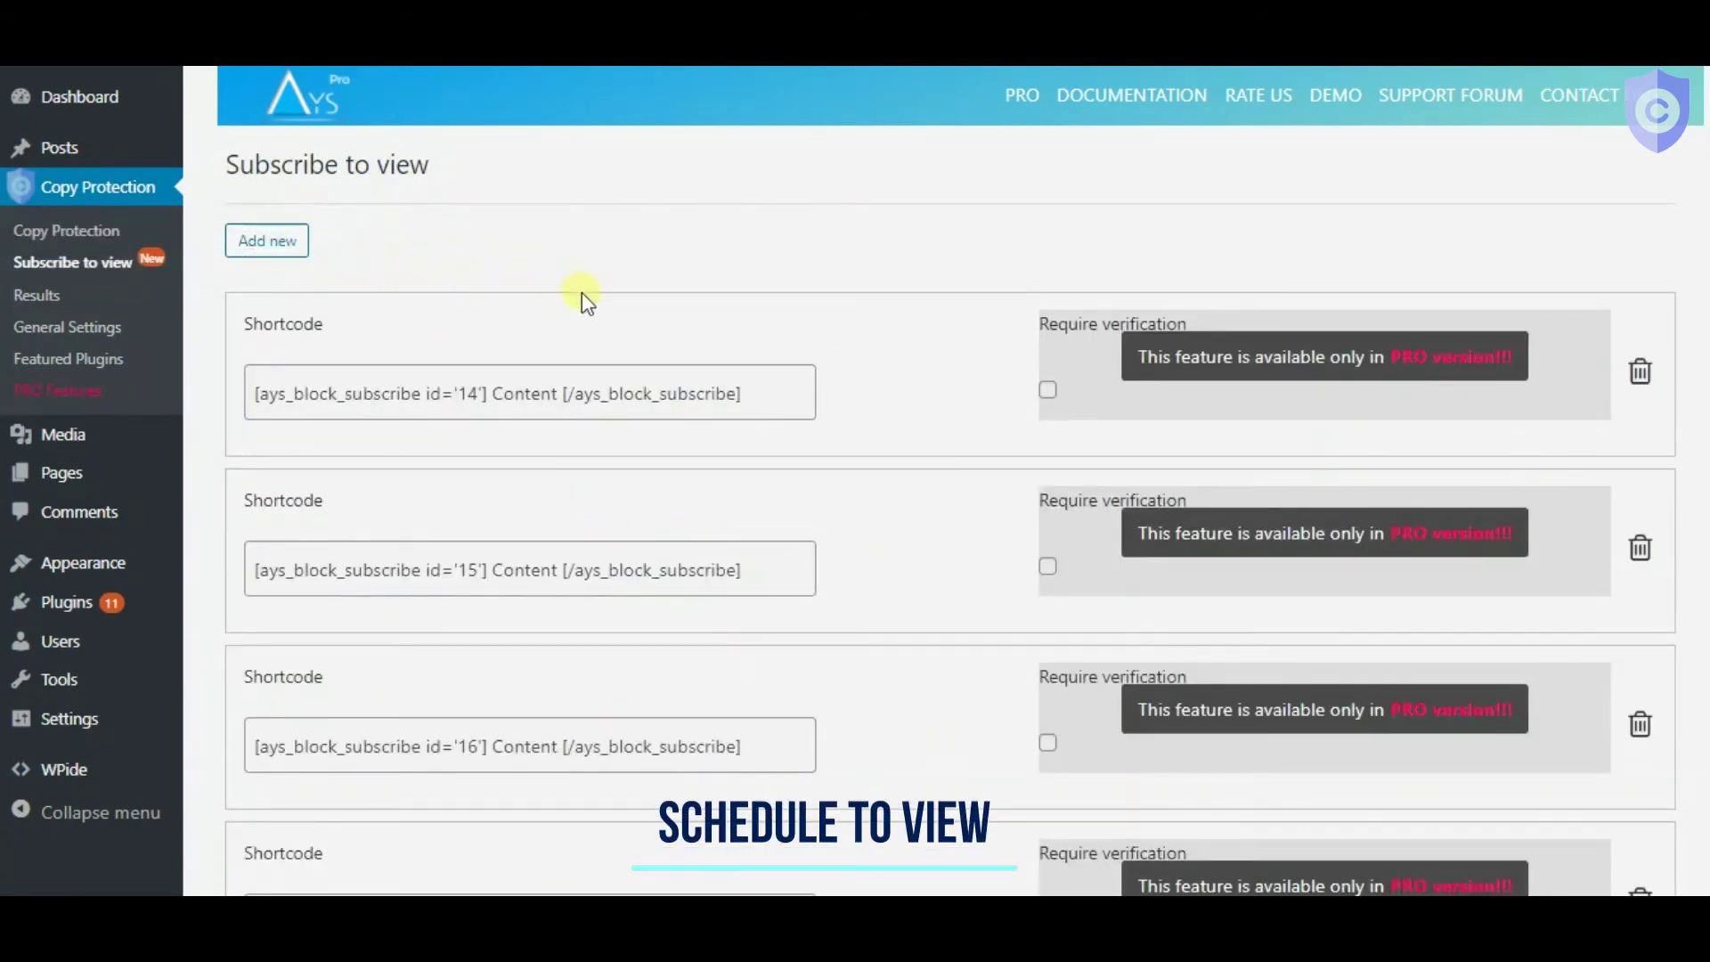
{"action": "scroll", "coordinate": [582, 293], "scroll_direction": "down", "scroll_amount": 1}
{"action": "scroll", "coordinate": [573, 276], "scroll_direction": "down", "scroll_amount": 1}
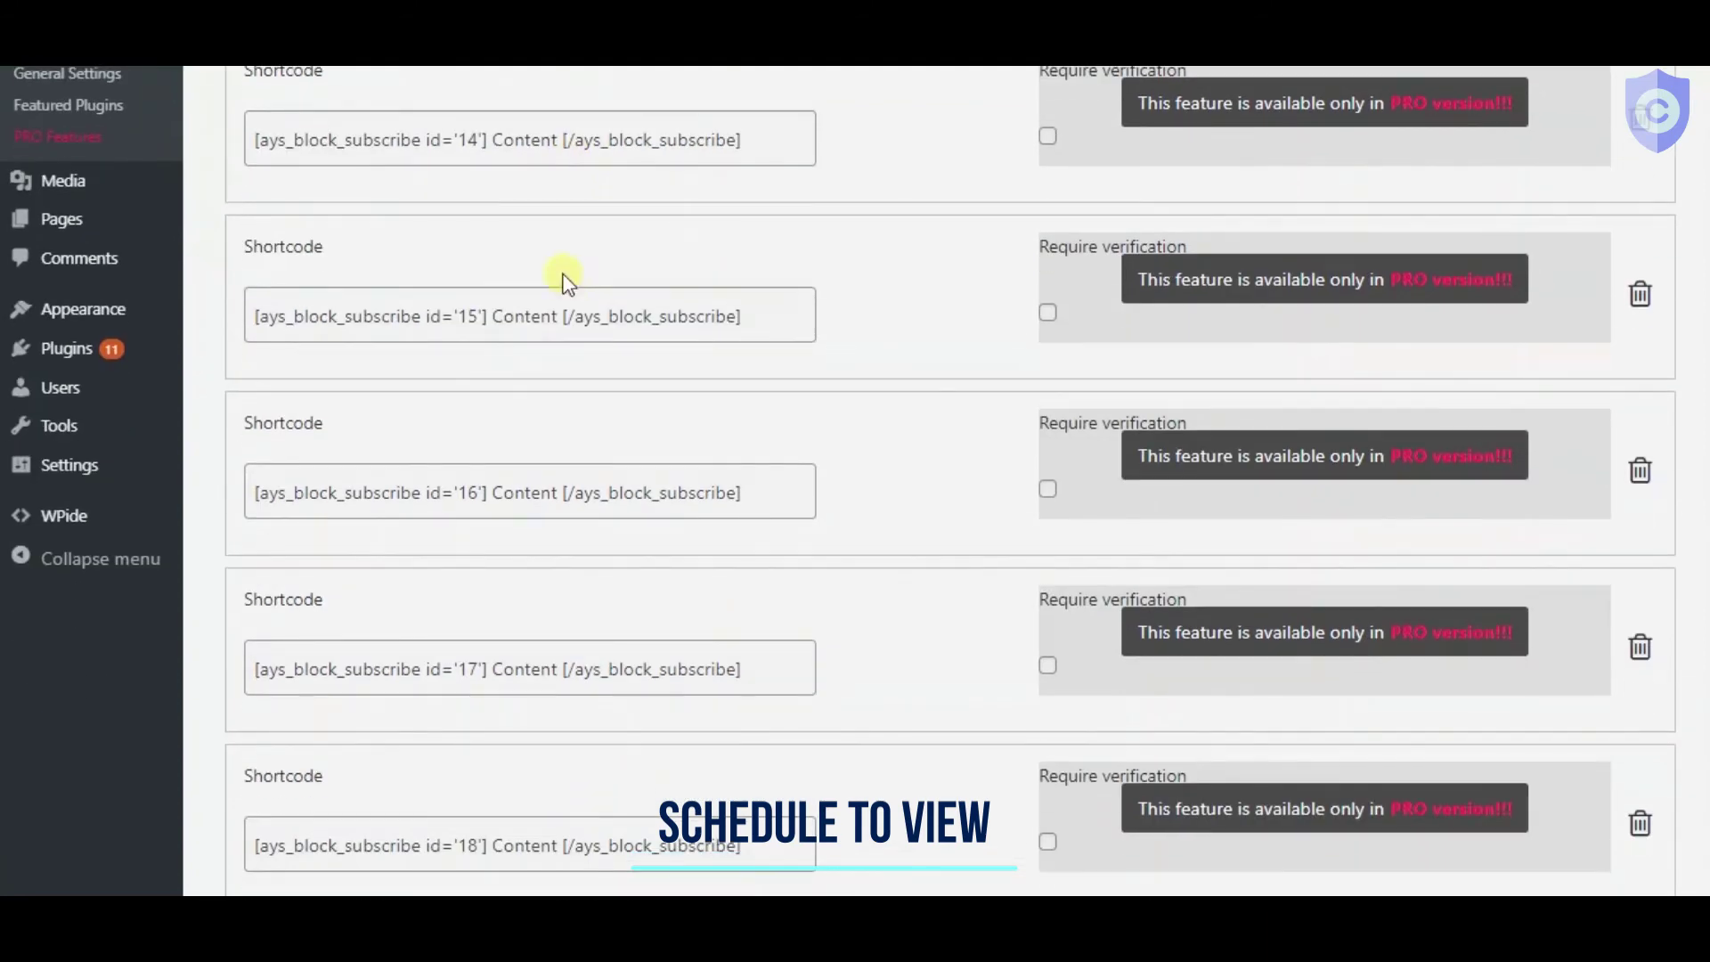
{"action": "scroll", "coordinate": [546, 294], "scroll_direction": "down", "scroll_amount": 2}
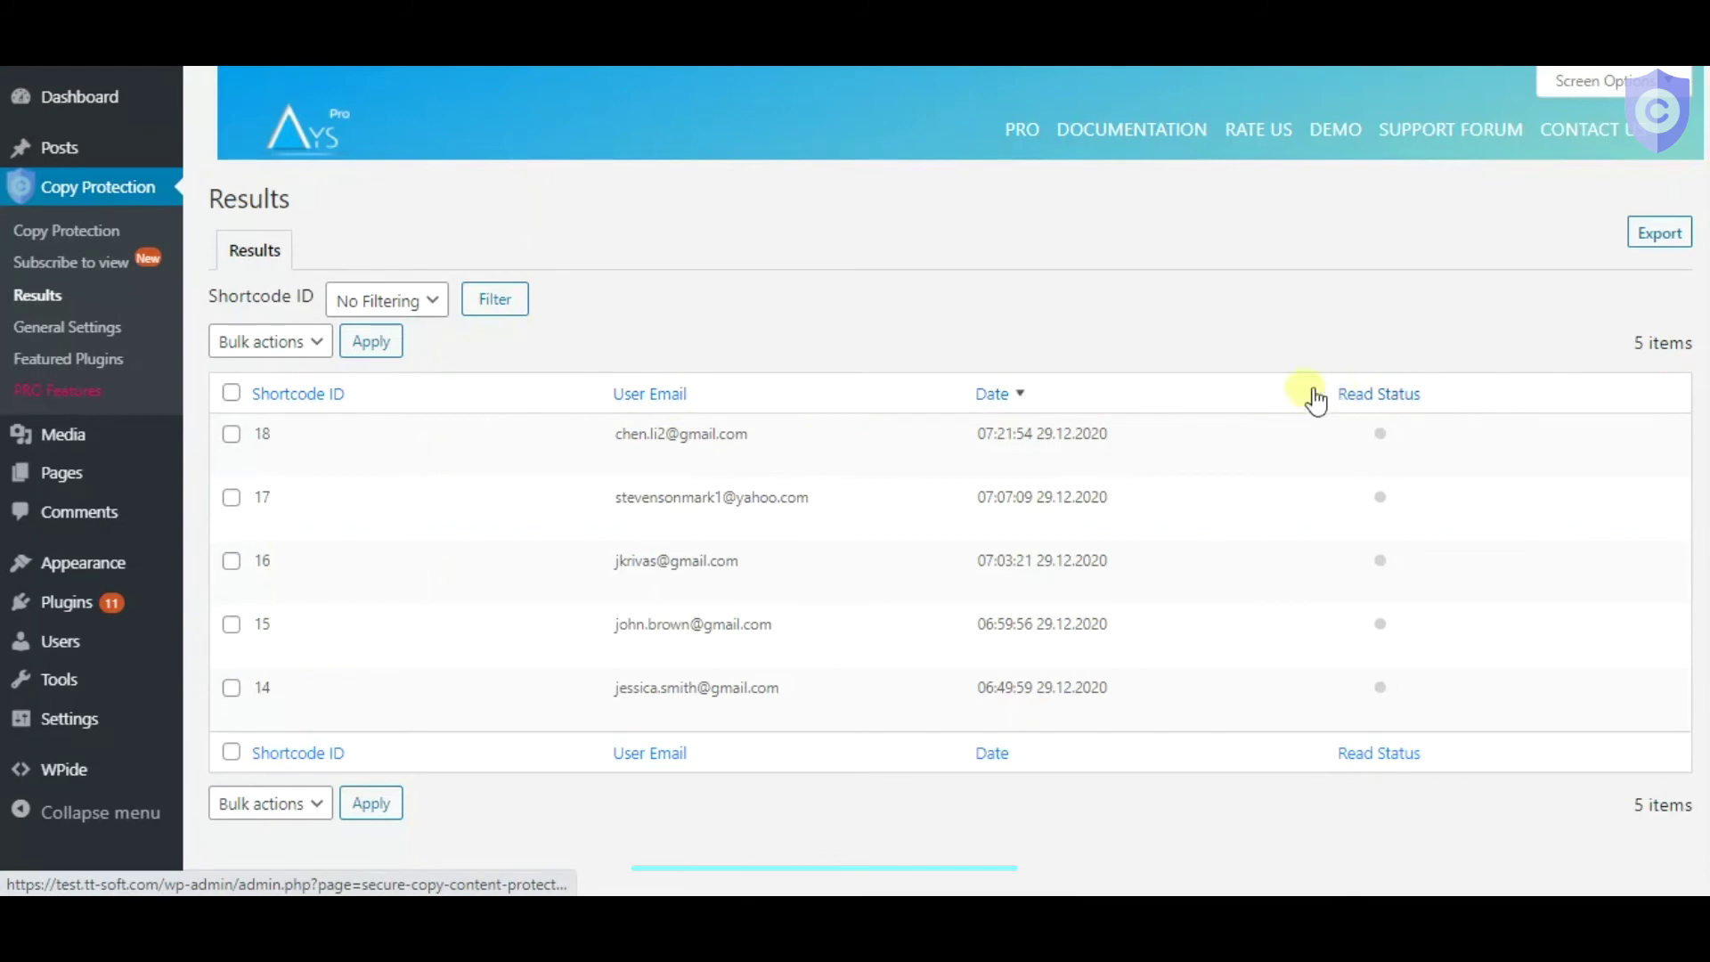
Check the Shortcode ID filter choices and leave it on No Filtering.
{"action": "left_click", "coordinate": [413, 304]}
{"action": "left_click", "coordinate": [566, 339]}
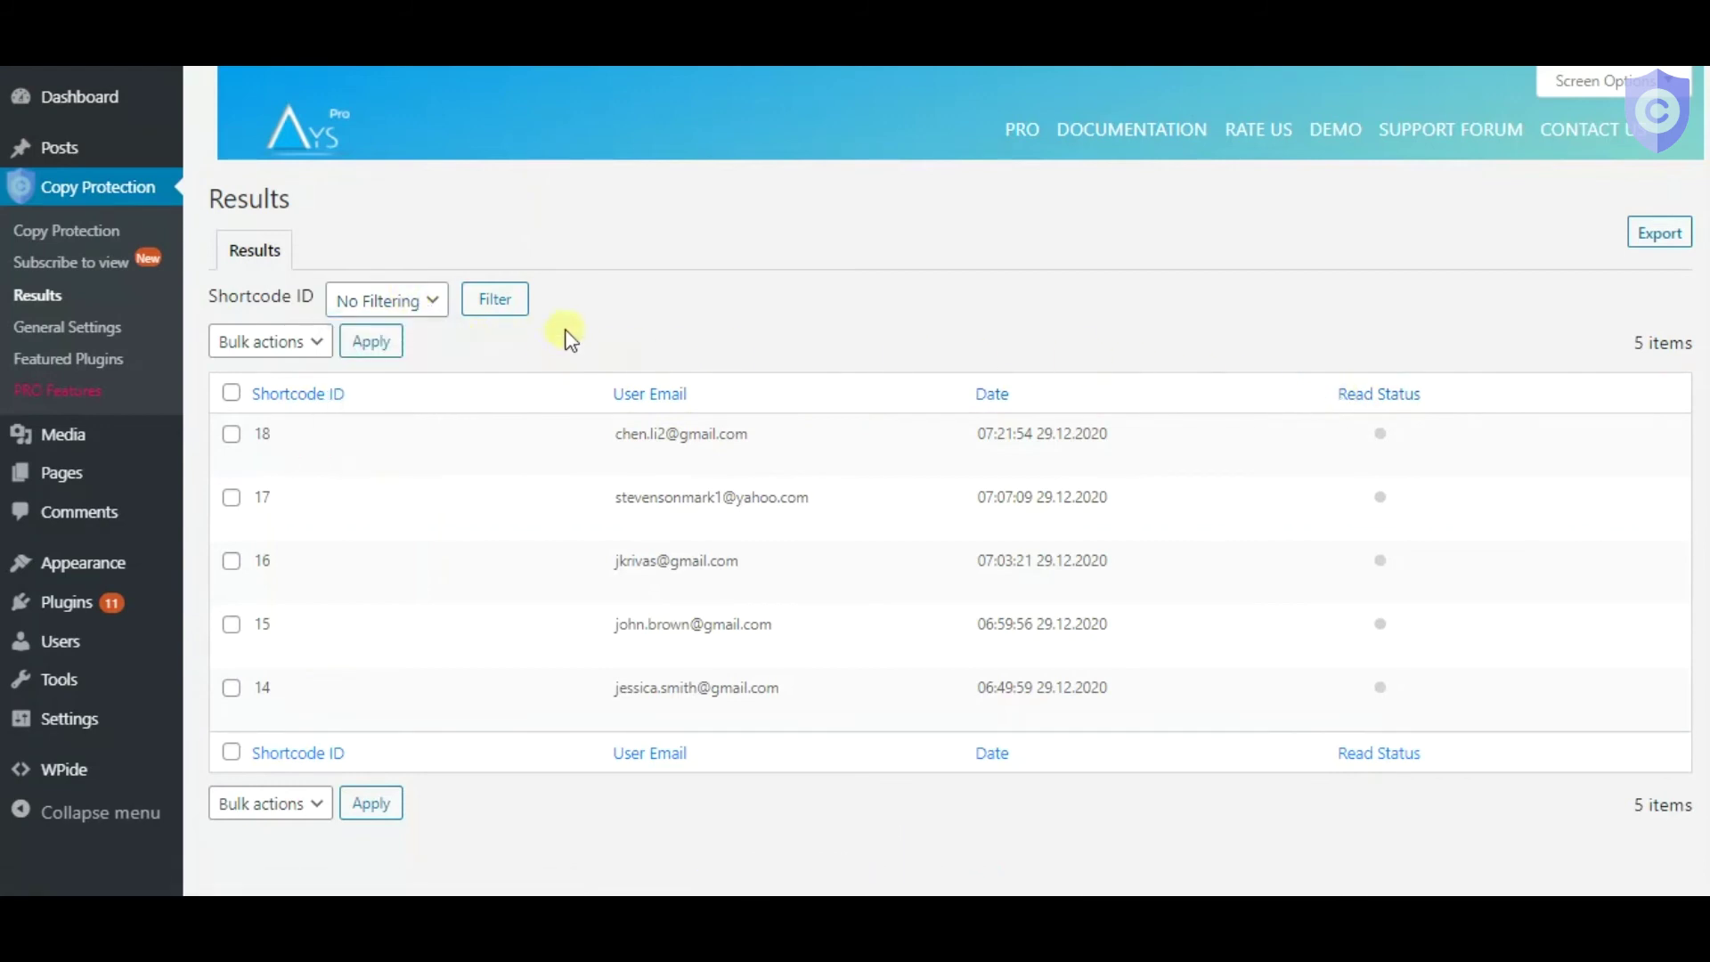